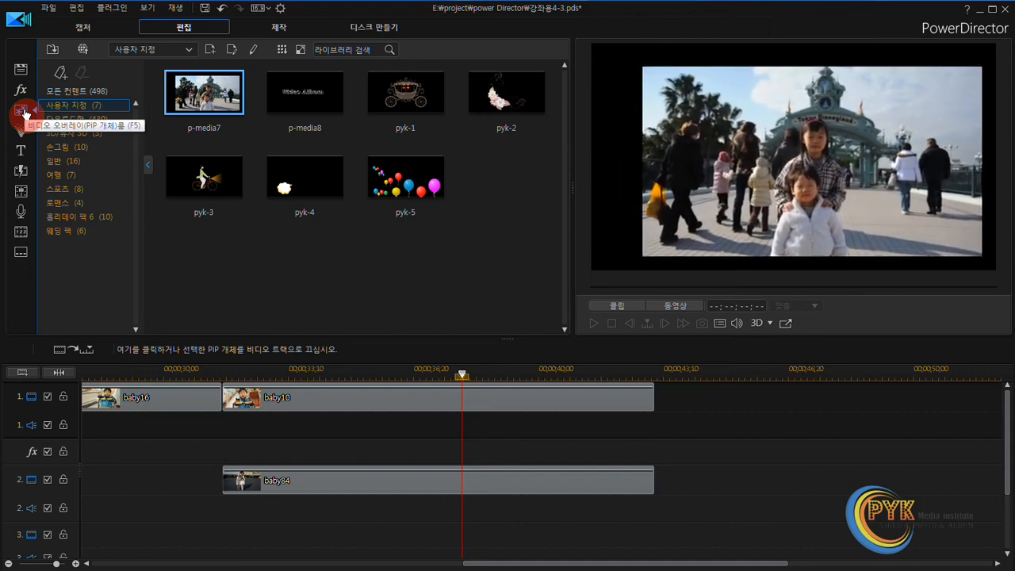
# Show all PiP objects in the library and check the overlapping baby10 and baby84 clips on the timeline
pyautogui.click(24, 114)
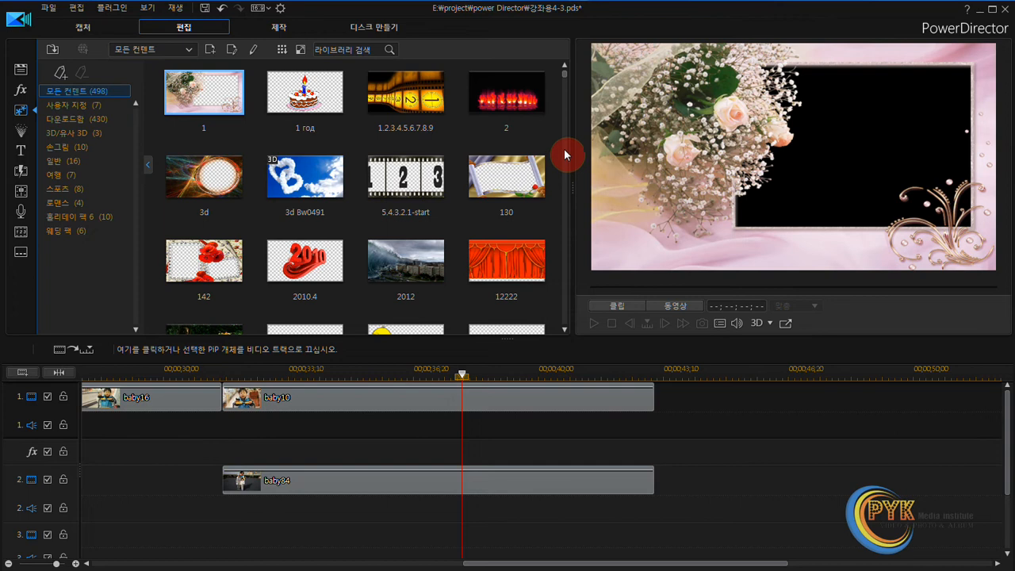
pyautogui.click(439, 480)
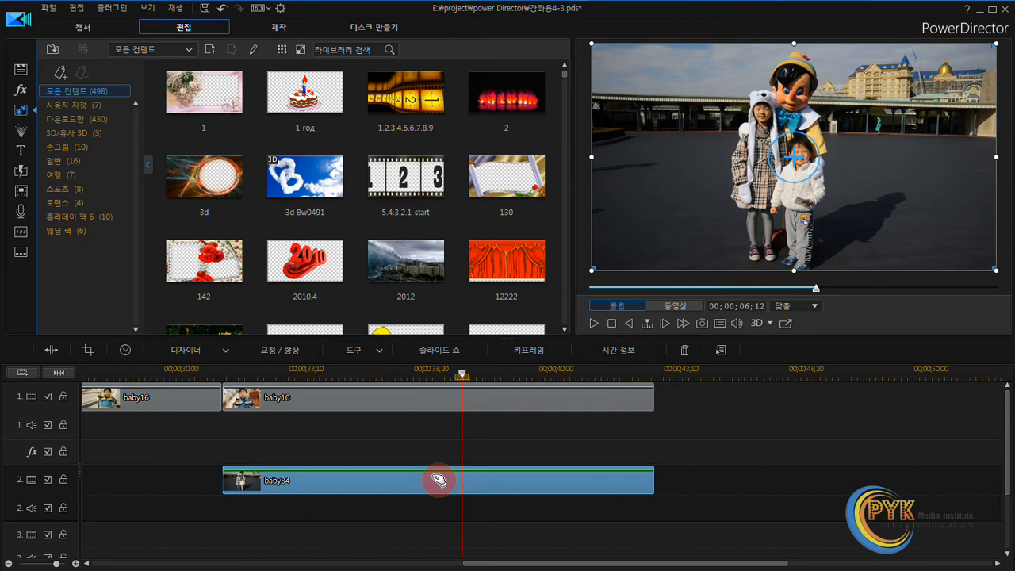
pyautogui.click(419, 371)
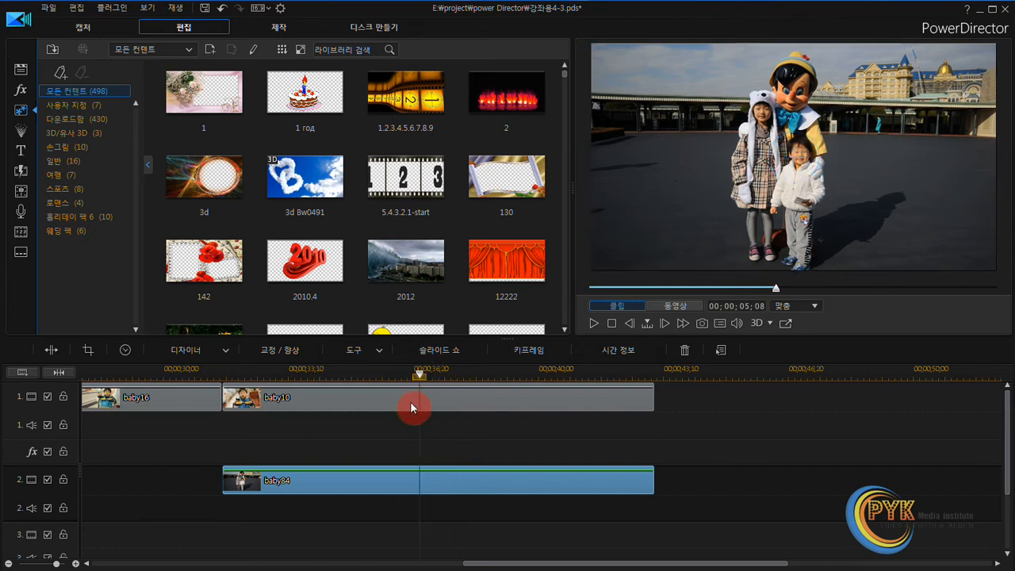
pyautogui.click(437, 404)
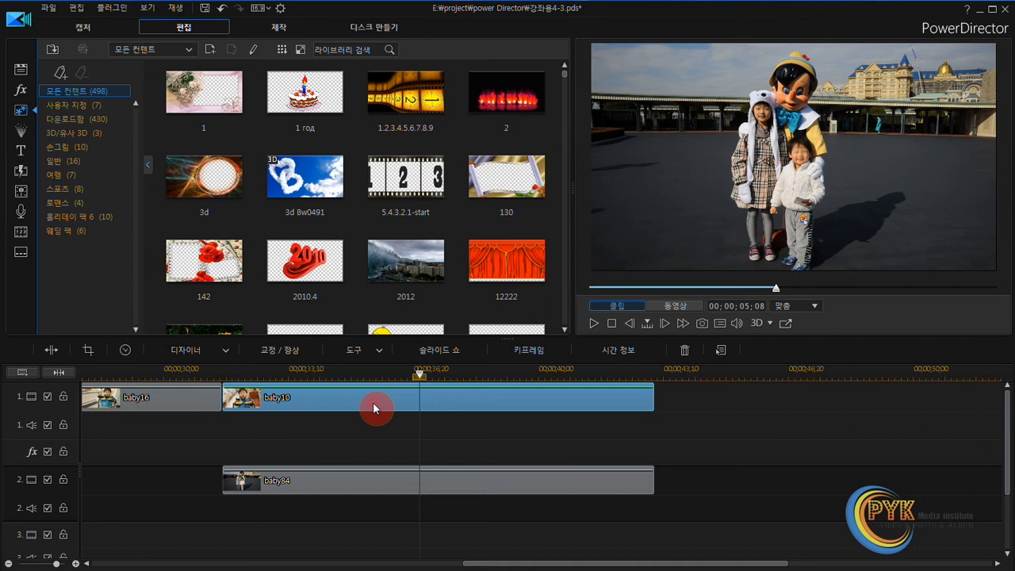
pyautogui.click(375, 487)
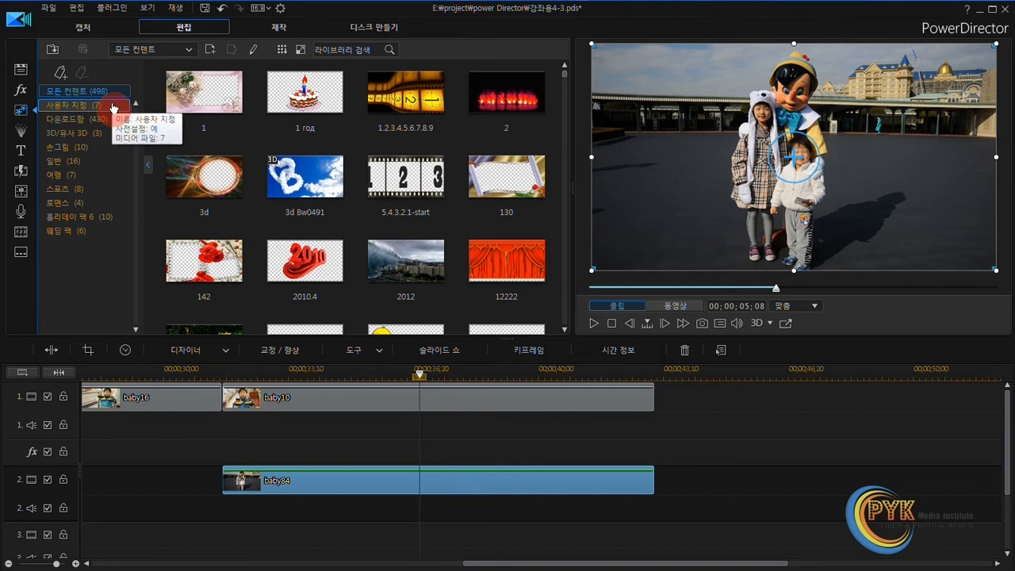
# Browse the 3D/유사 3D, 손그림 and 일반 PiP categories and preview several speech bubbles and frames
pyautogui.click(108, 134)
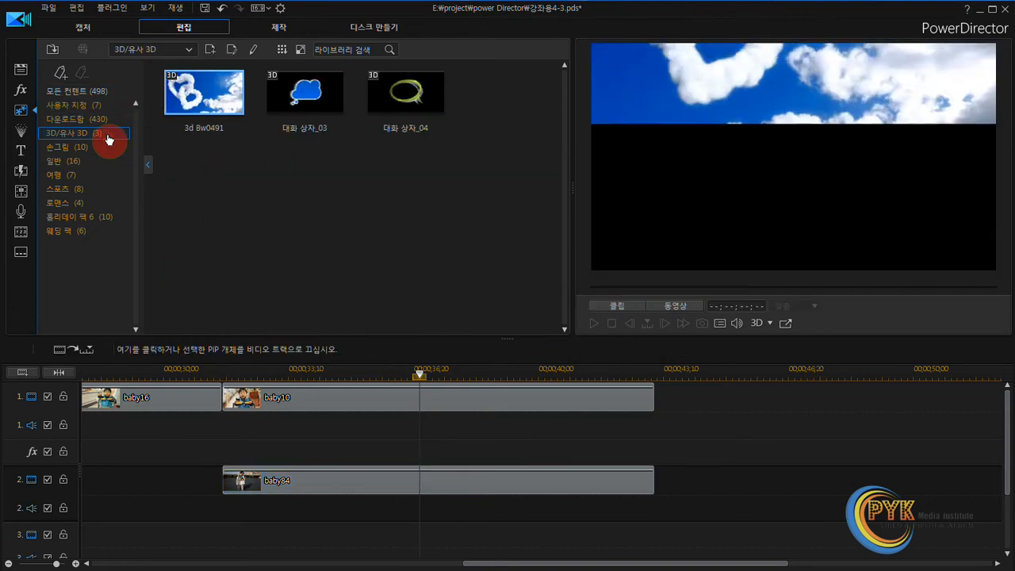
pyautogui.click(305, 102)
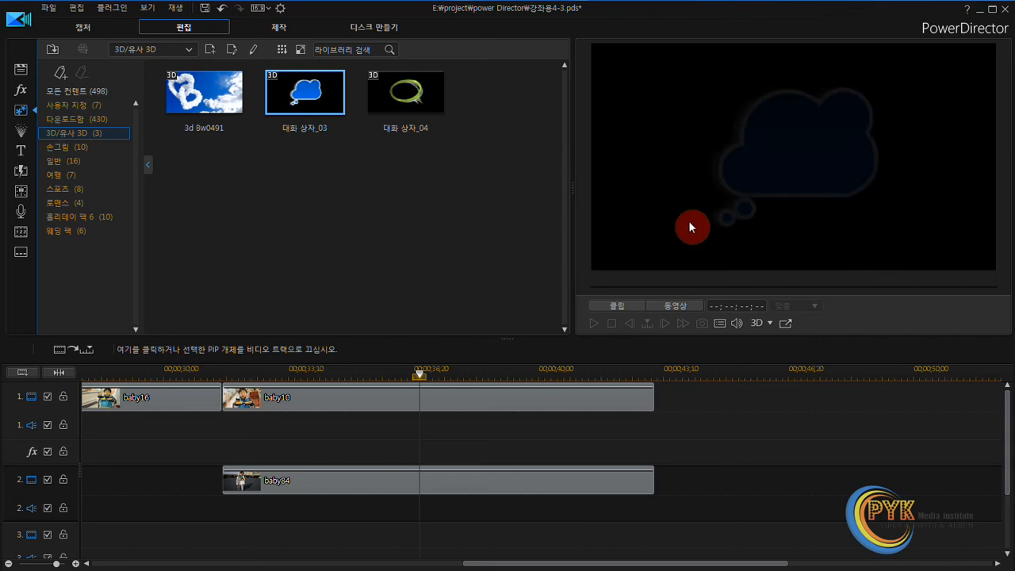
pyautogui.click(420, 118)
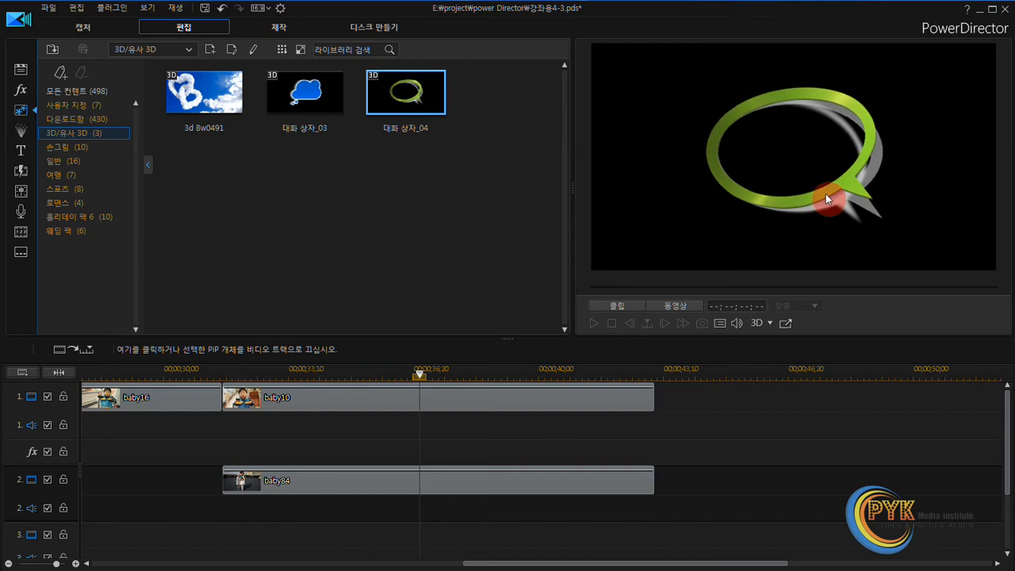
pyautogui.click(77, 152)
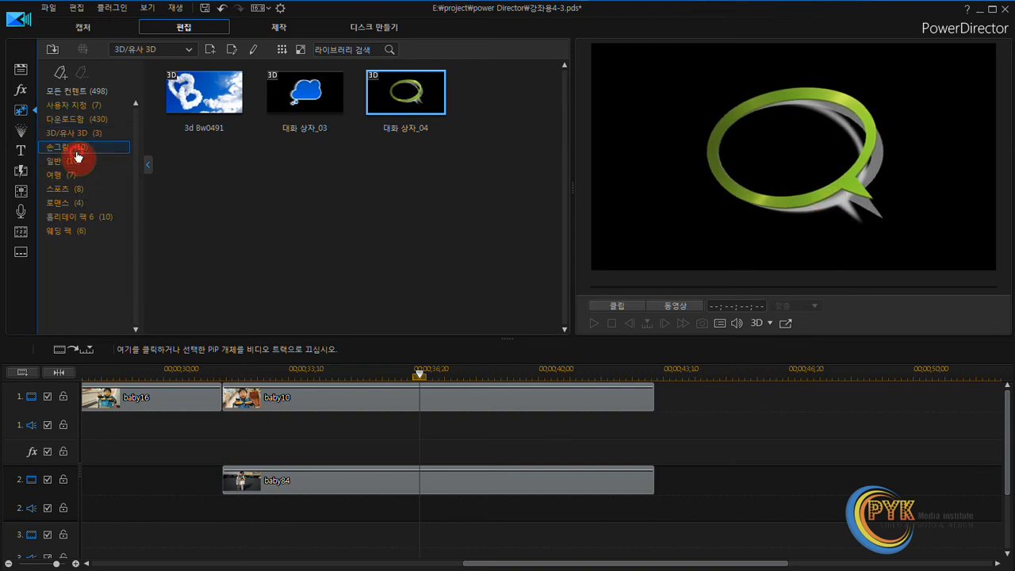
pyautogui.click(202, 101)
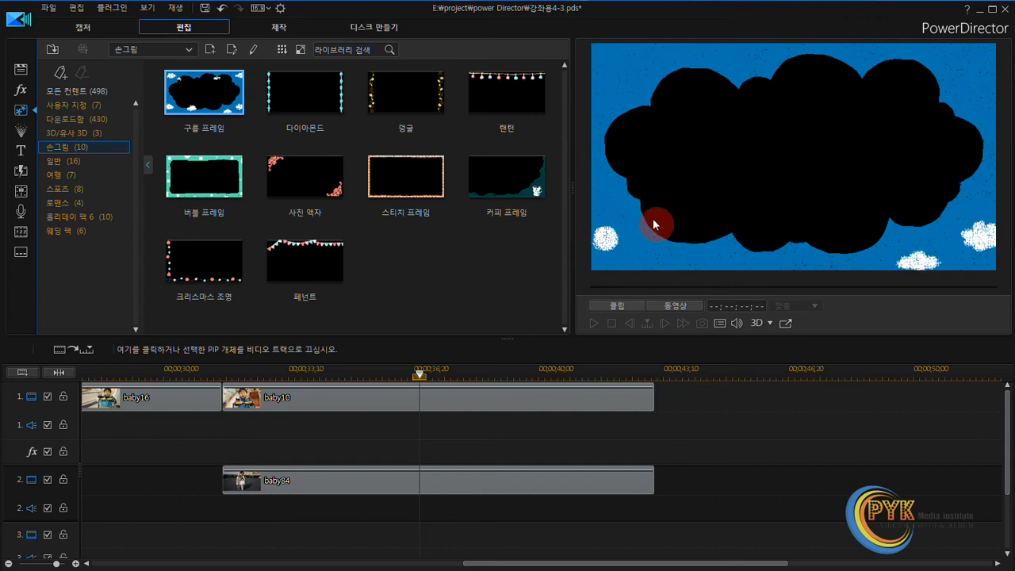
pyautogui.click(516, 189)
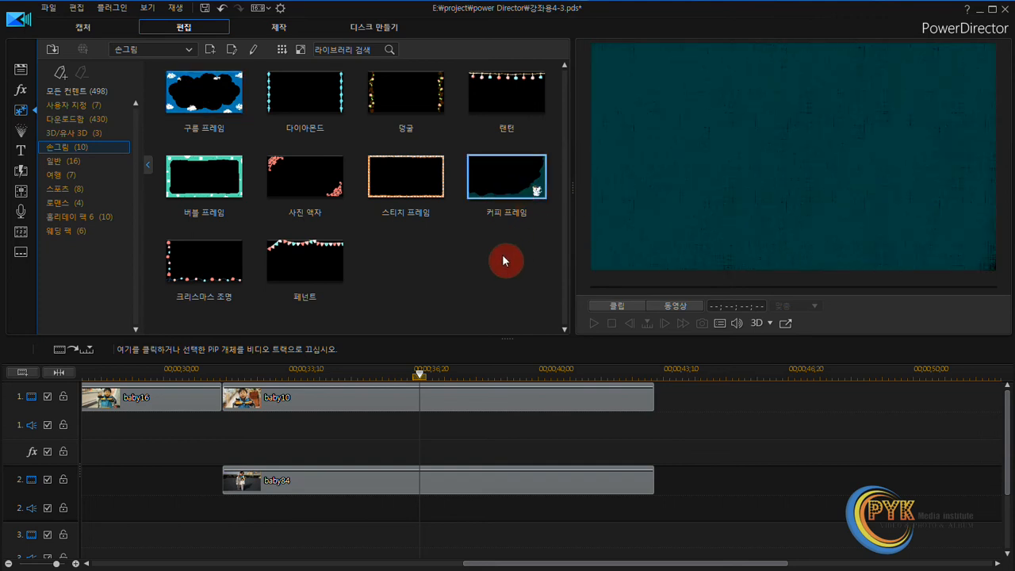
pyautogui.click(405, 197)
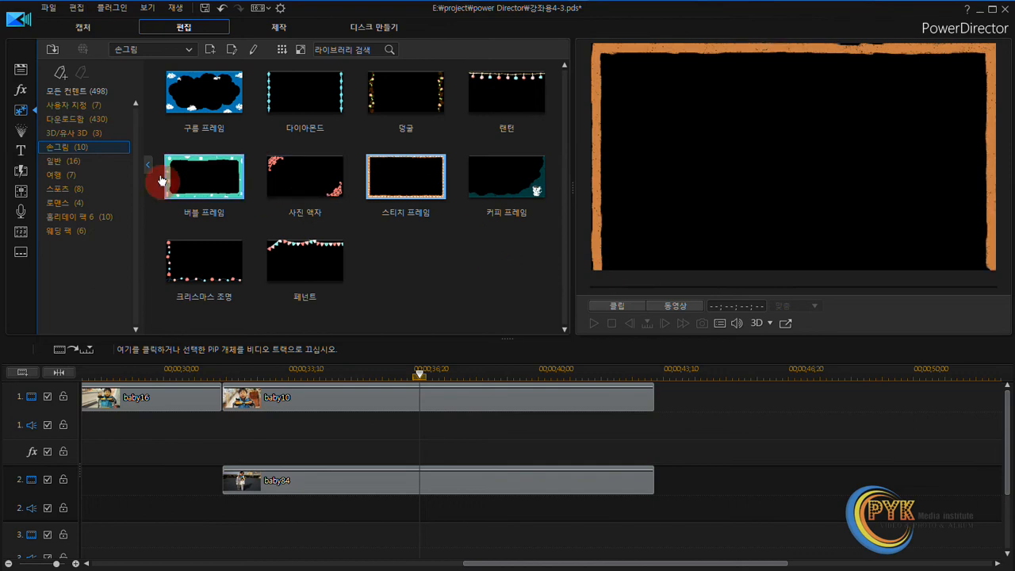
pyautogui.click(83, 161)
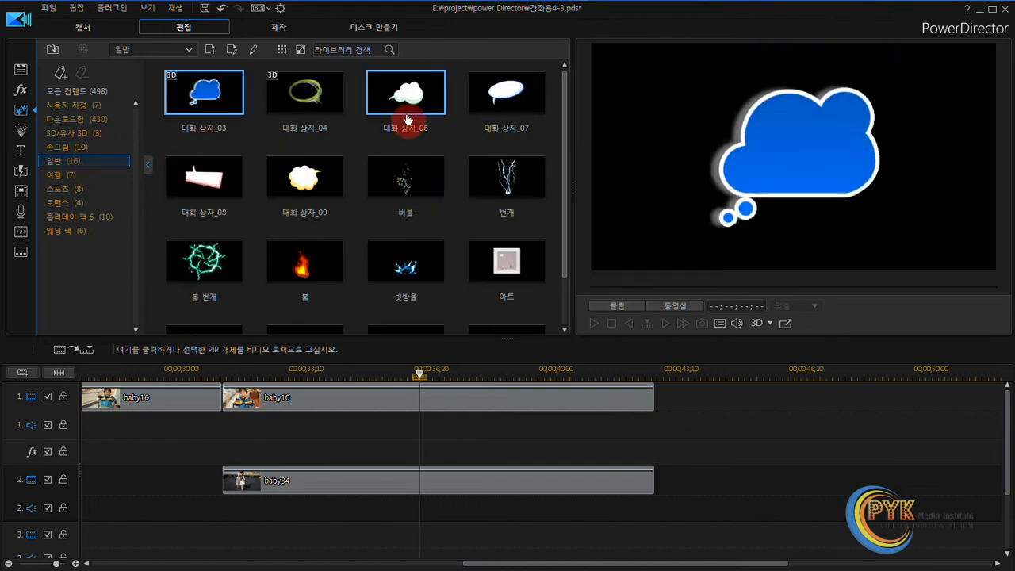
pyautogui.click(405, 109)
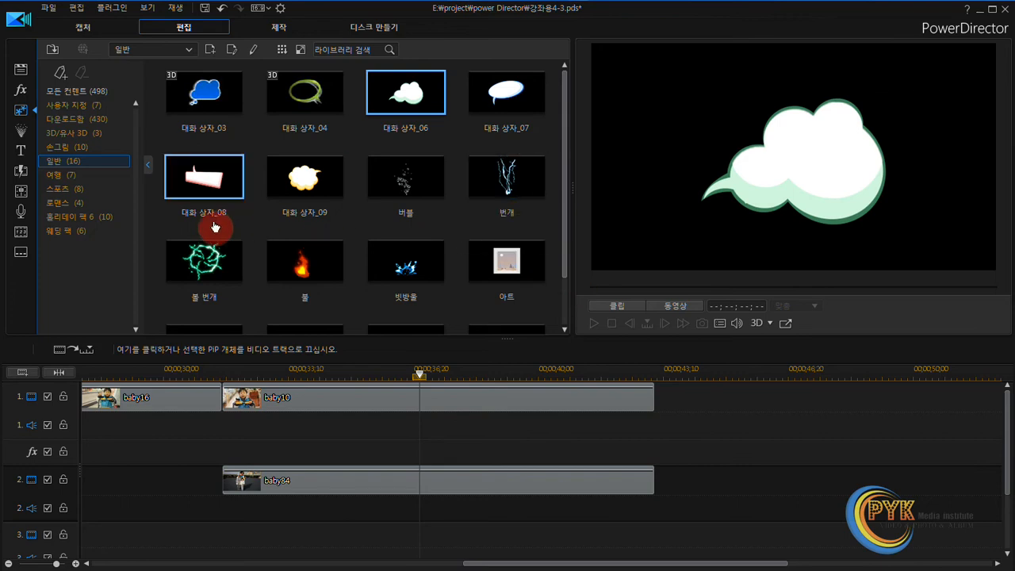
# Add baby297.JPG from the sajin media collection to video track 1 directly after the baby10 clip
pyautogui.click(17, 74)
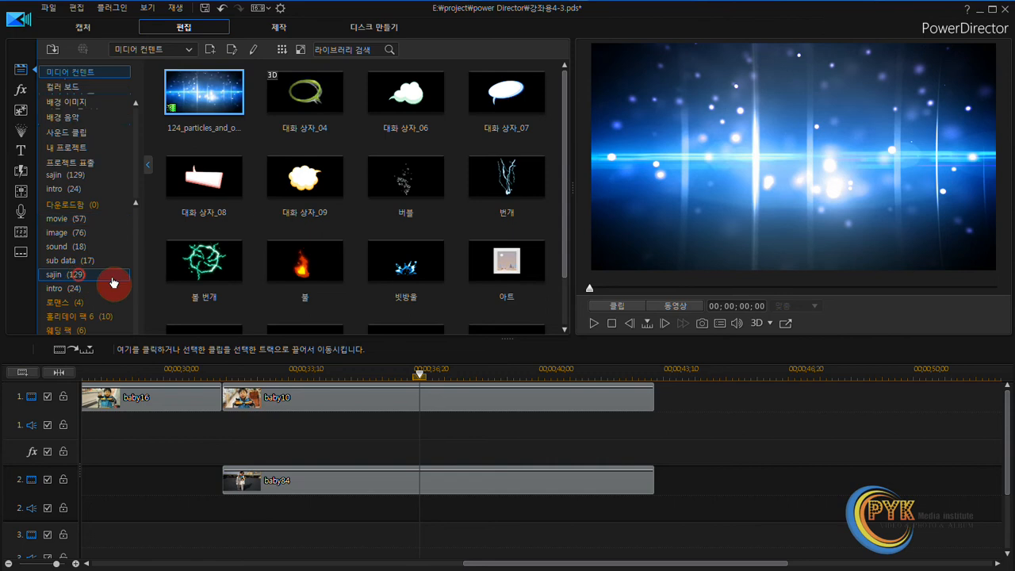
pyautogui.click(87, 274)
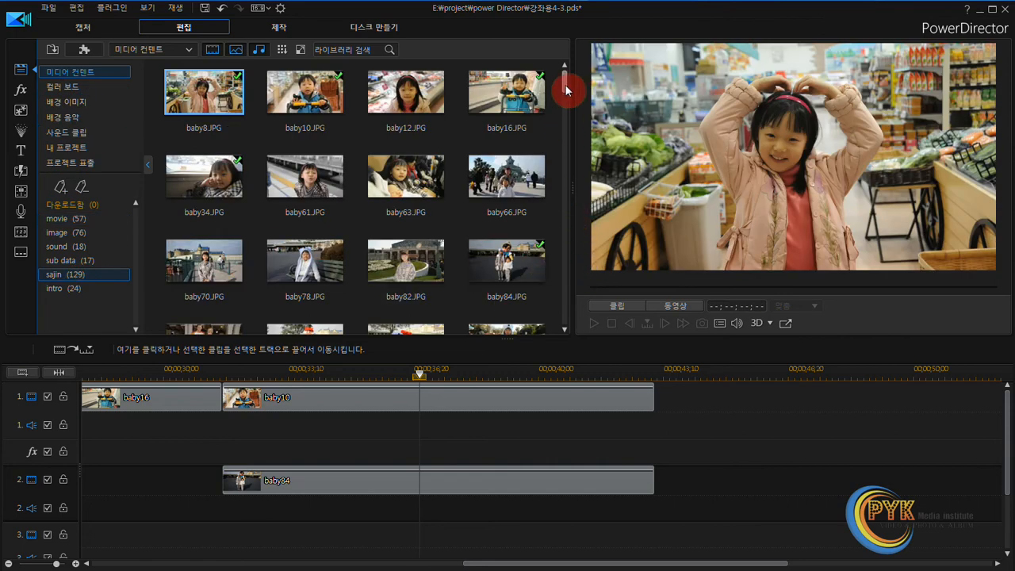
pyautogui.moveTo(565, 81); pyautogui.dragTo(566, 150)
pyautogui.click(483, 200)
pyautogui.moveTo(406, 194); pyautogui.dragTo(658, 411)
# Extend the baby297 clip to a length of 00;00;07;06 and shorten the end of the baby84 clip on track 2
pyautogui.moveTo(685, 562); pyautogui.dragTo(798, 561)
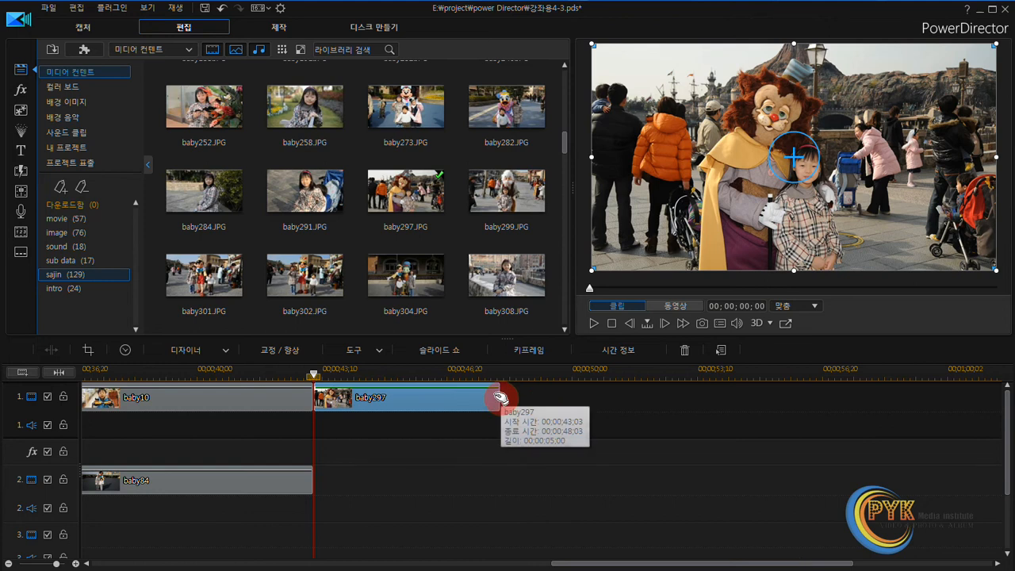
pyautogui.moveTo(500, 397); pyautogui.dragTo(583, 398)
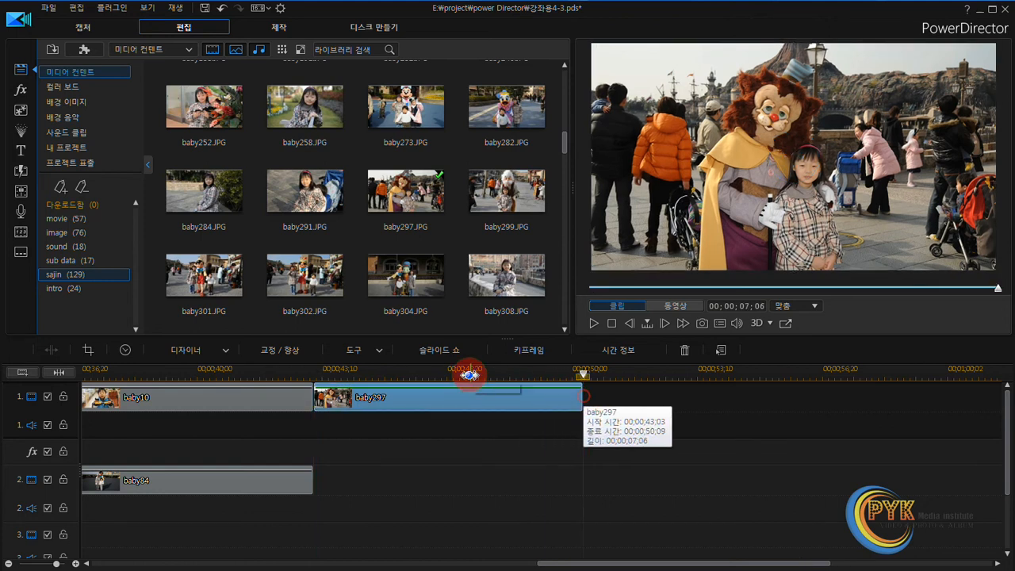
pyautogui.click(462, 374)
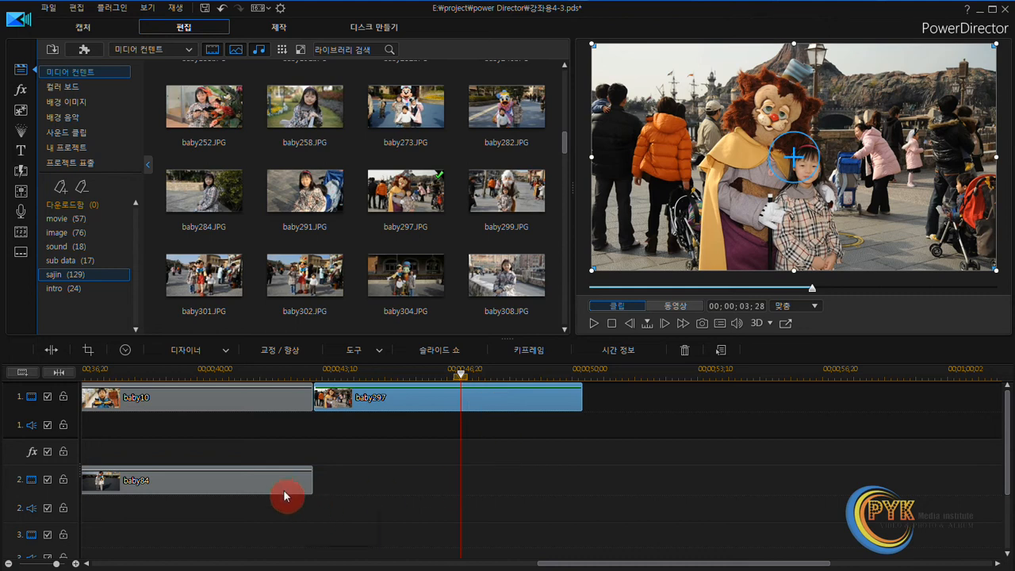
pyautogui.moveTo(283, 483); pyautogui.dragTo(225, 481)
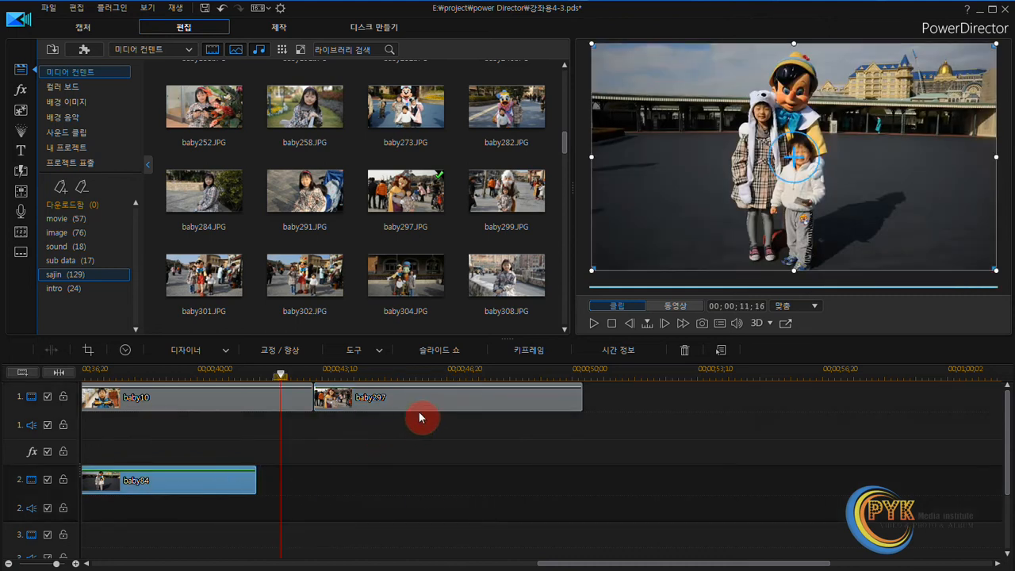
pyautogui.click(337, 369)
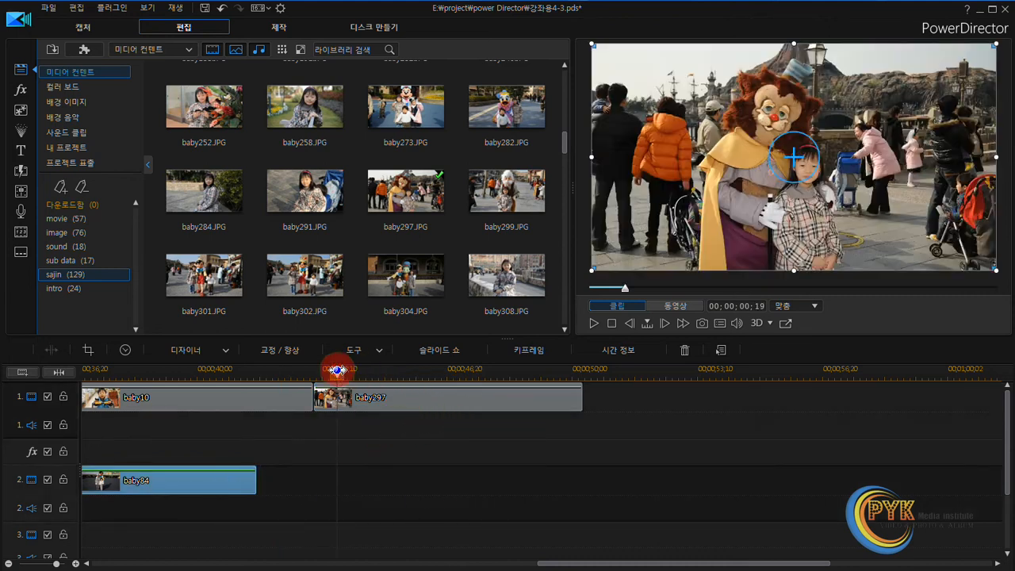
# Return to the PiP object library and look through the 일반 category and the full content list
pyautogui.click(22, 111)
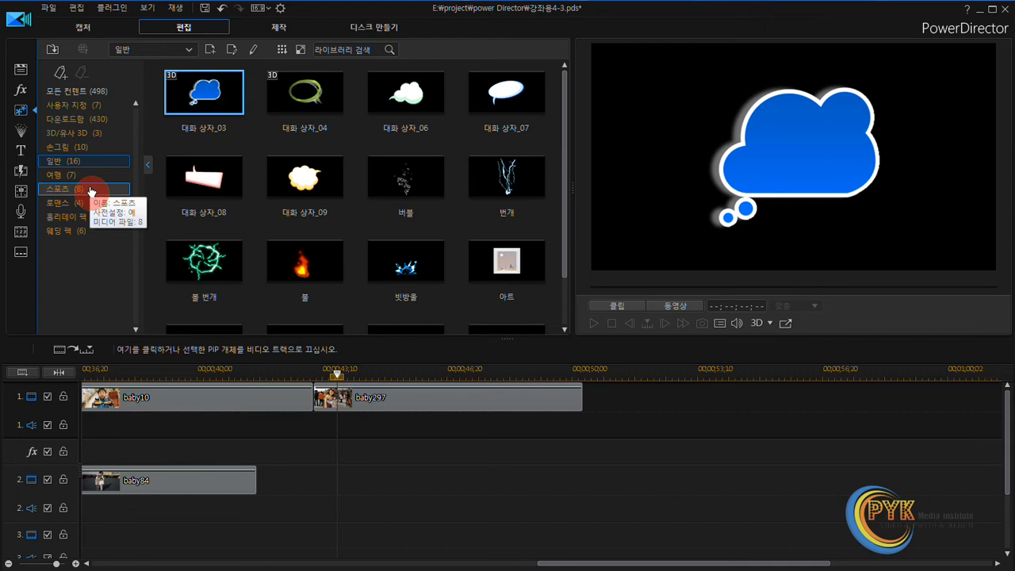
pyautogui.click(91, 192)
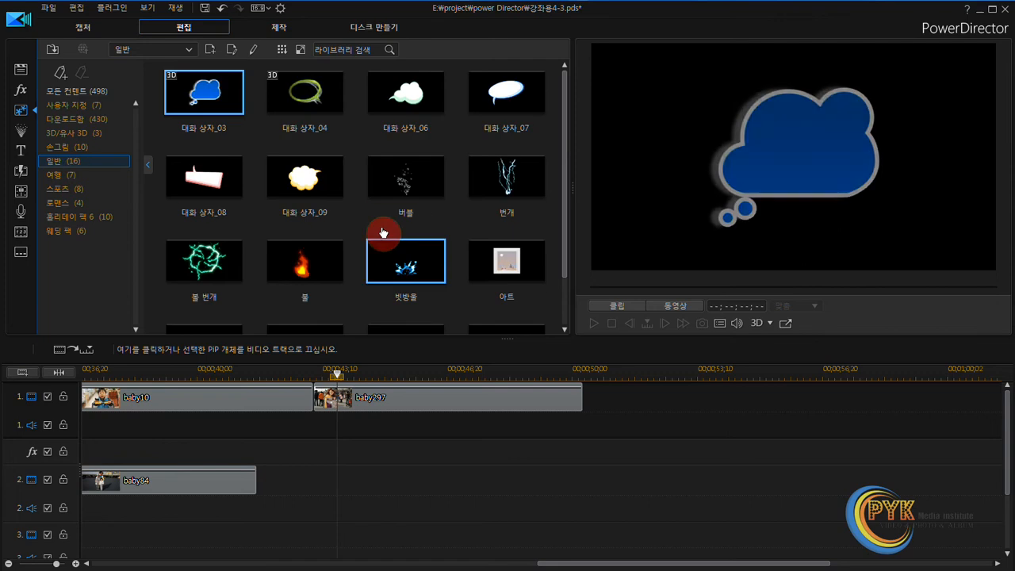
pyautogui.moveTo(566, 136); pyautogui.dragTo(569, 96)
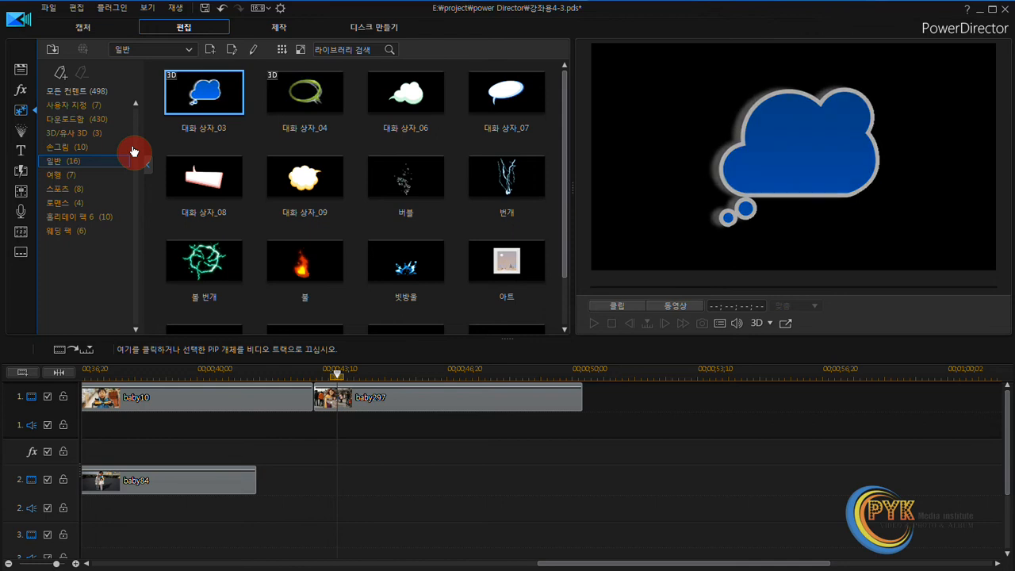
pyautogui.click(101, 97)
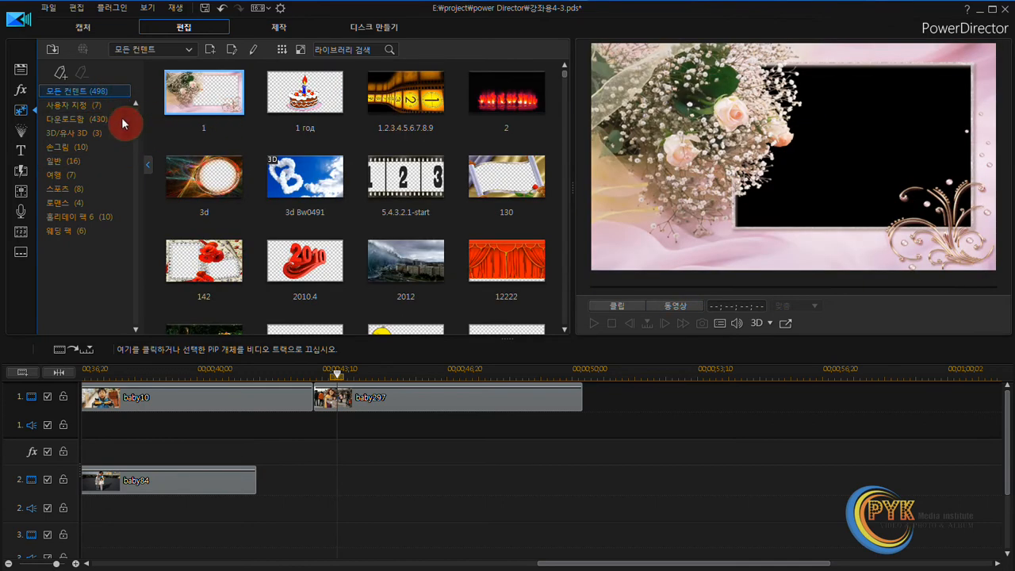
pyautogui.moveTo(565, 81)
pyautogui.mouseDown()
pyautogui.moveTo(566, 205)
pyautogui.moveTo(566, 62)
pyautogui.mouseUp()
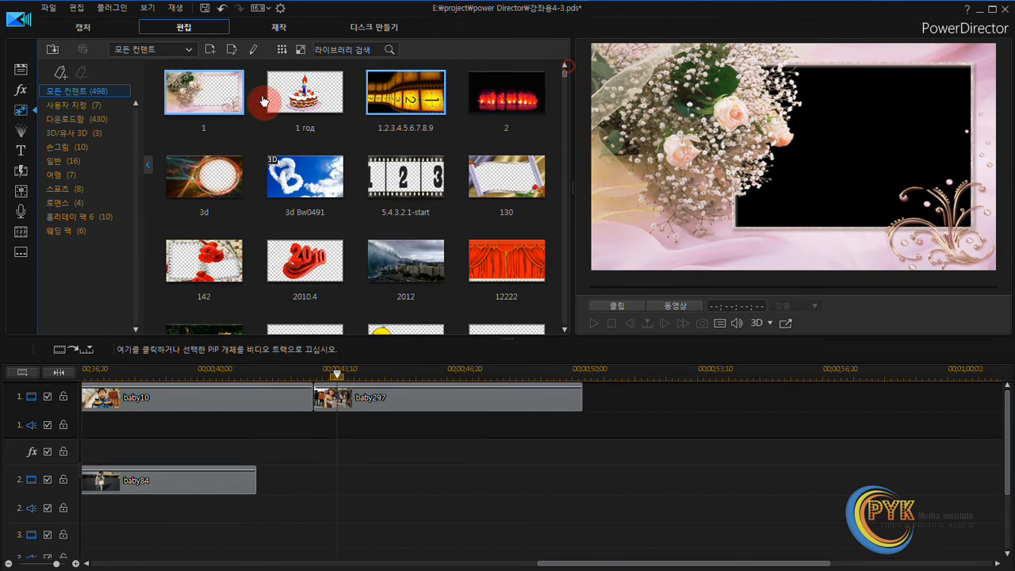
# Place the custom PiP object p-media8 on video track 2 below the beginning of the baby297 clip
pyautogui.click(90, 109)
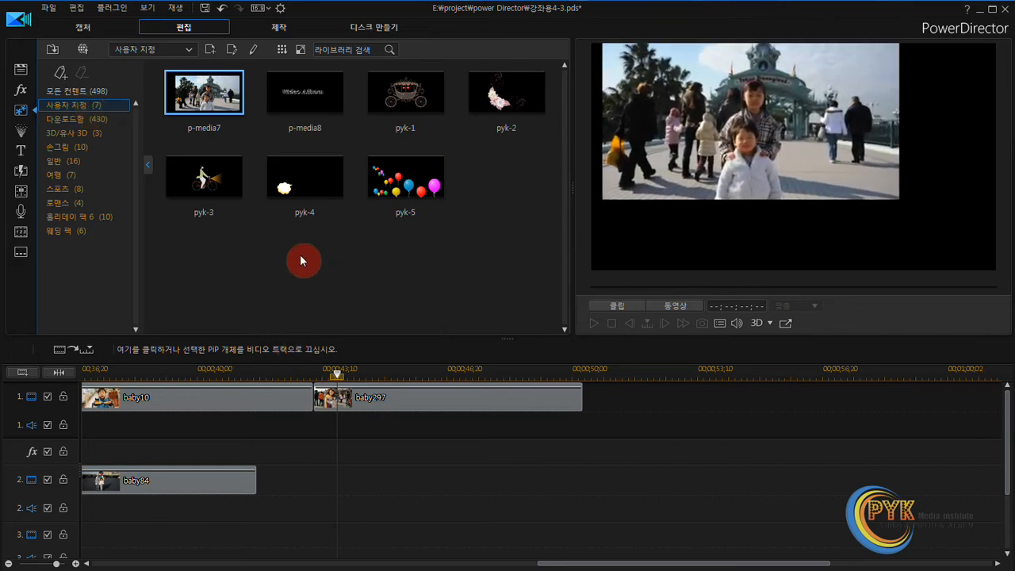
pyautogui.click(274, 107)
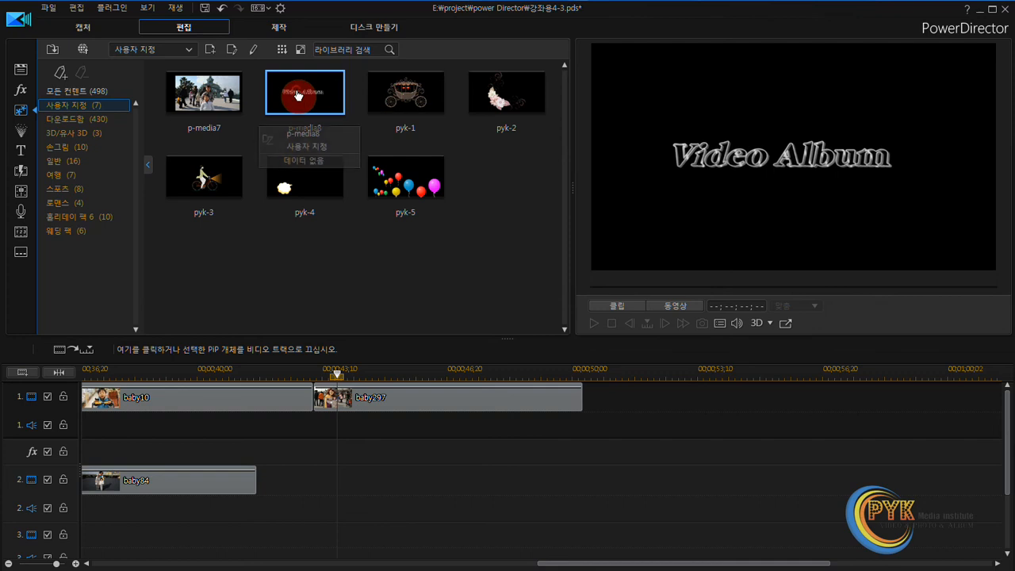
pyautogui.moveTo(301, 98); pyautogui.dragTo(328, 476)
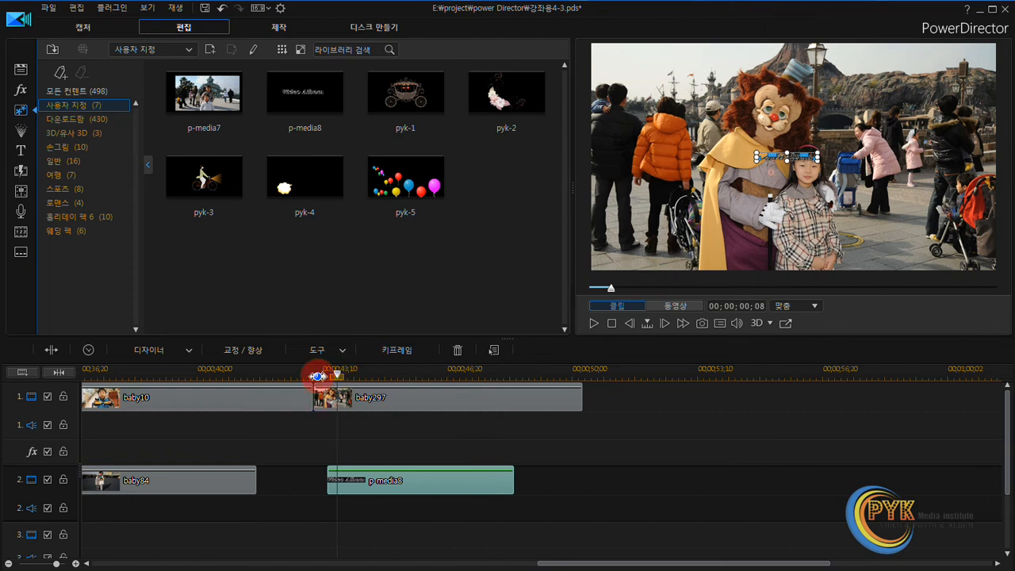
# Play the timeline from the start of baby297 to preview the Video Album overlay, stopping before the overlay ends
pyautogui.click(325, 396)
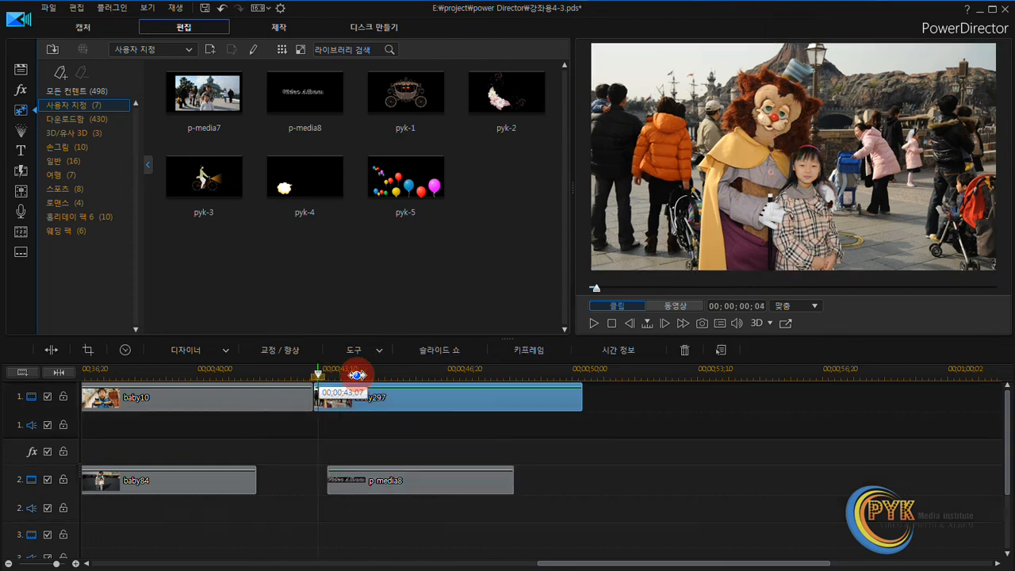
pyautogui.click(591, 325)
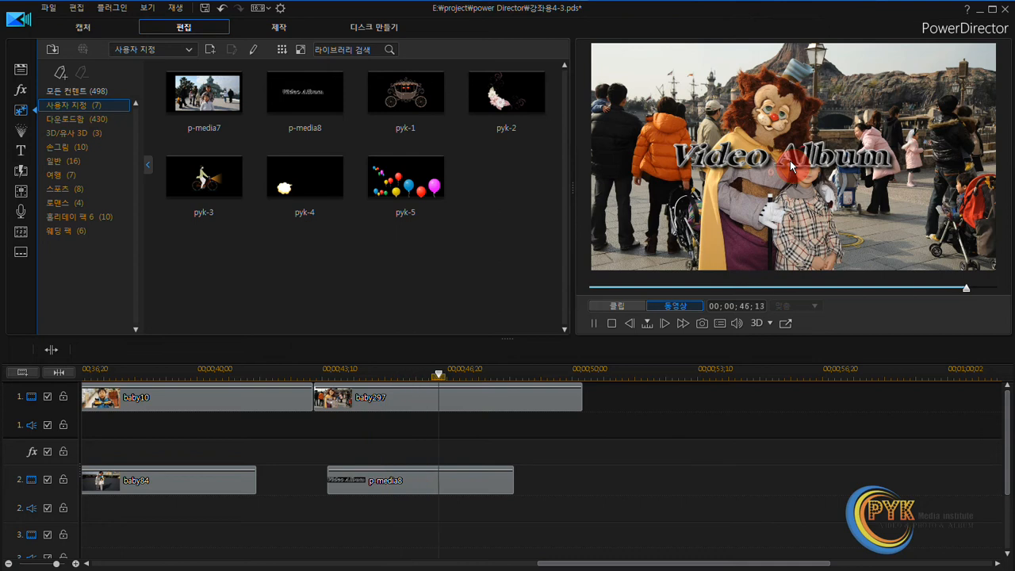
pyautogui.press('space')
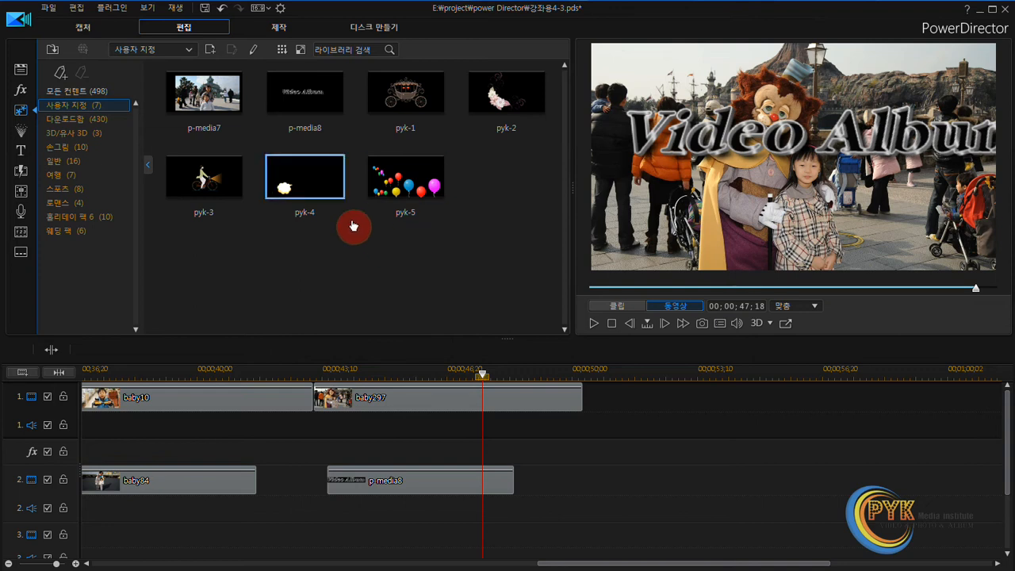
# Show the 스포츠 PiP category and delete the p-media8 clip from video track 2
pyautogui.click(78, 190)
pyautogui.scroll(-1, 407, 520)
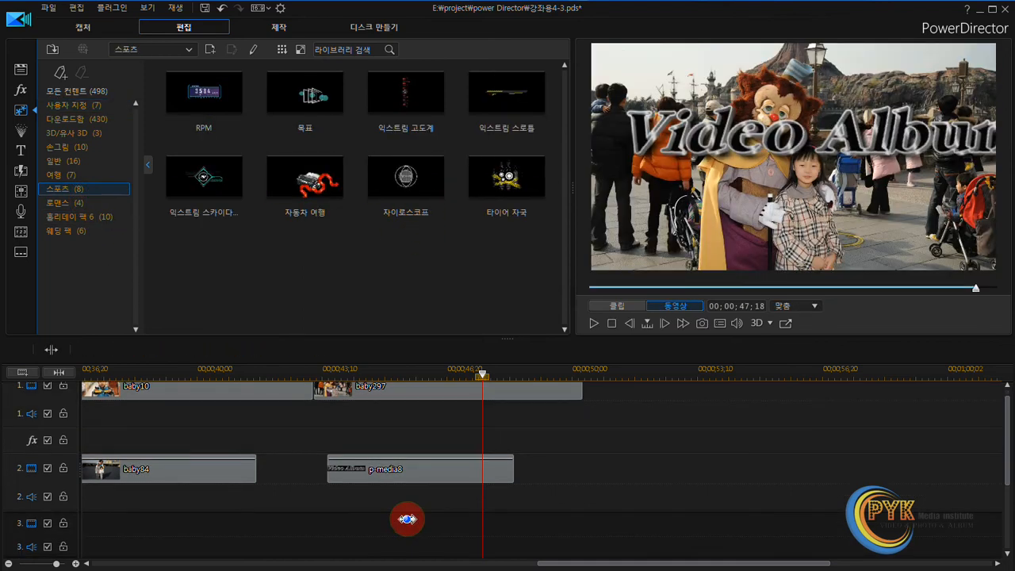
pyautogui.click(418, 470)
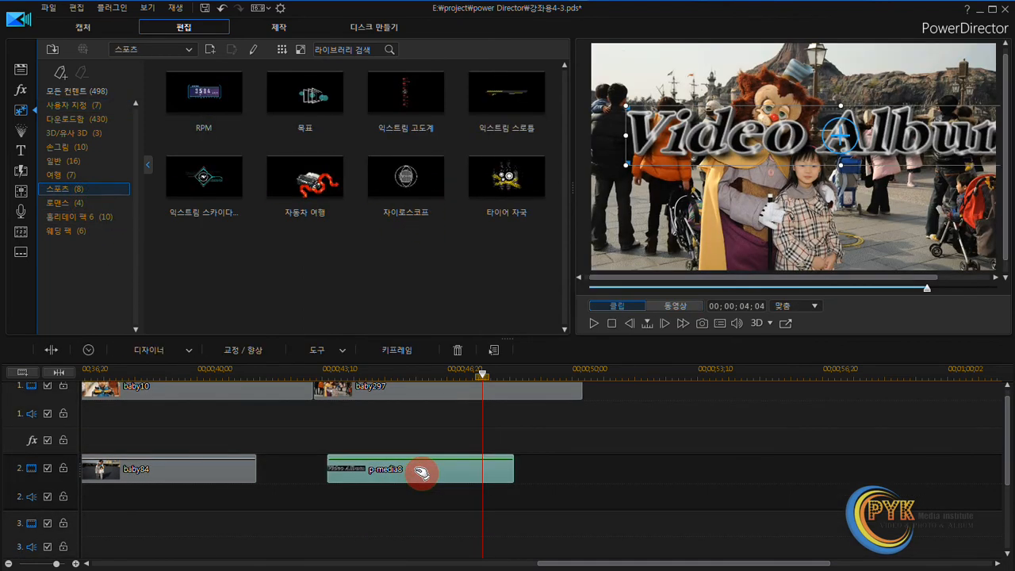
pyautogui.press('Delete')
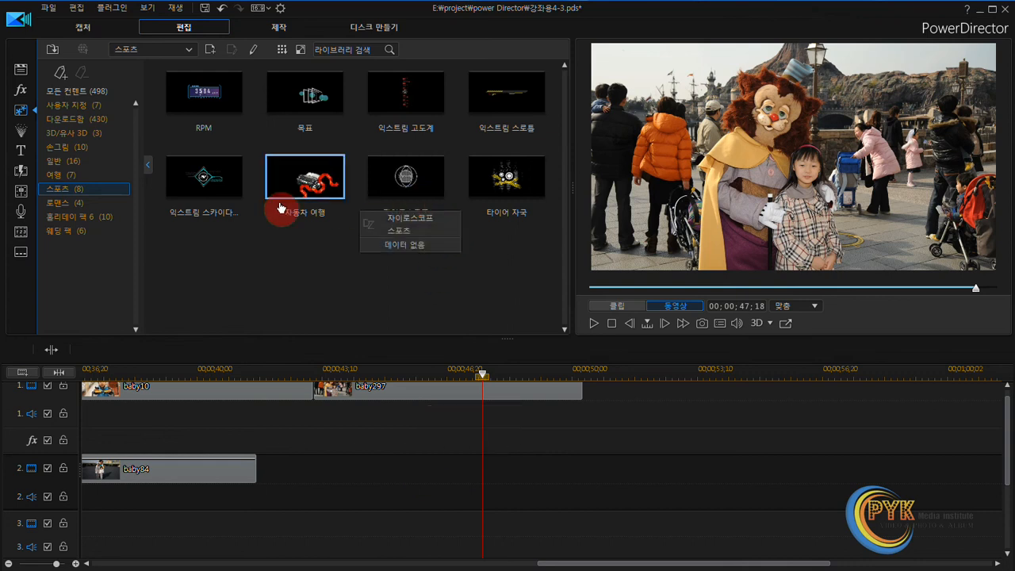
# Place the 자동차 여행 PiP object on video track 2 below the beginning of baby297 and open it in PiP Designer
pyautogui.click(327, 187)
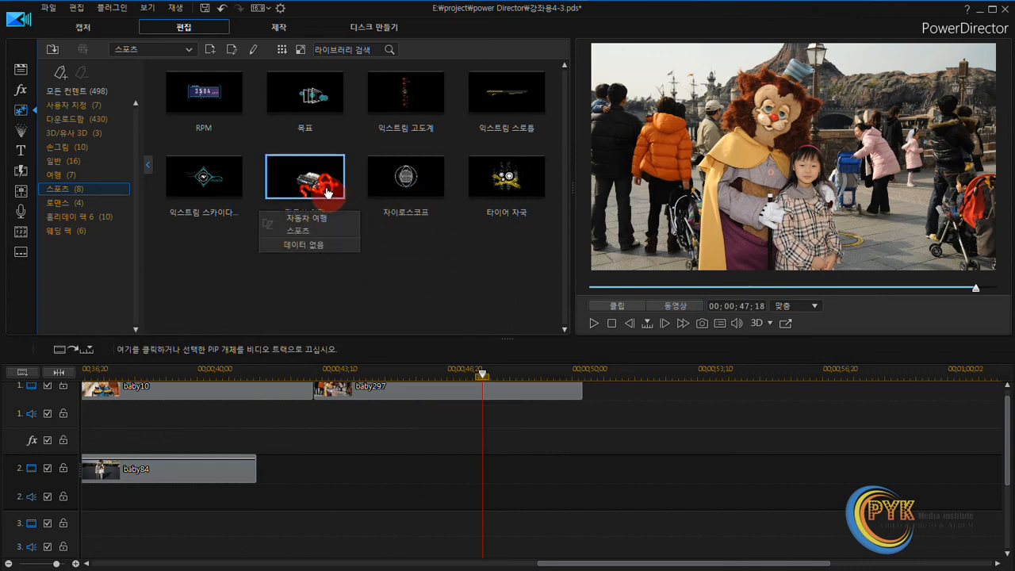
pyautogui.moveTo(321, 176); pyautogui.dragTo(331, 474)
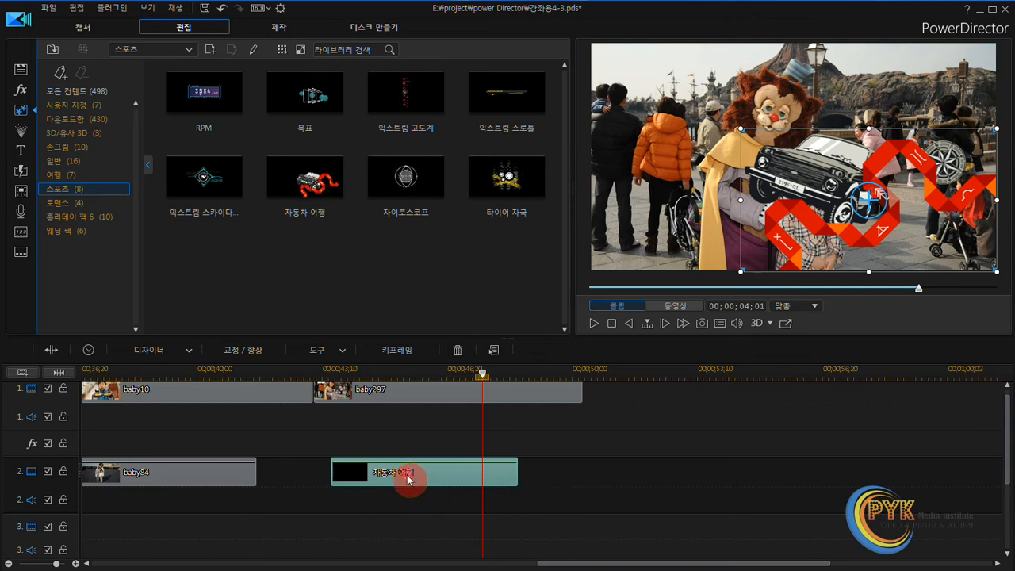
pyautogui.doubleClick(408, 476)
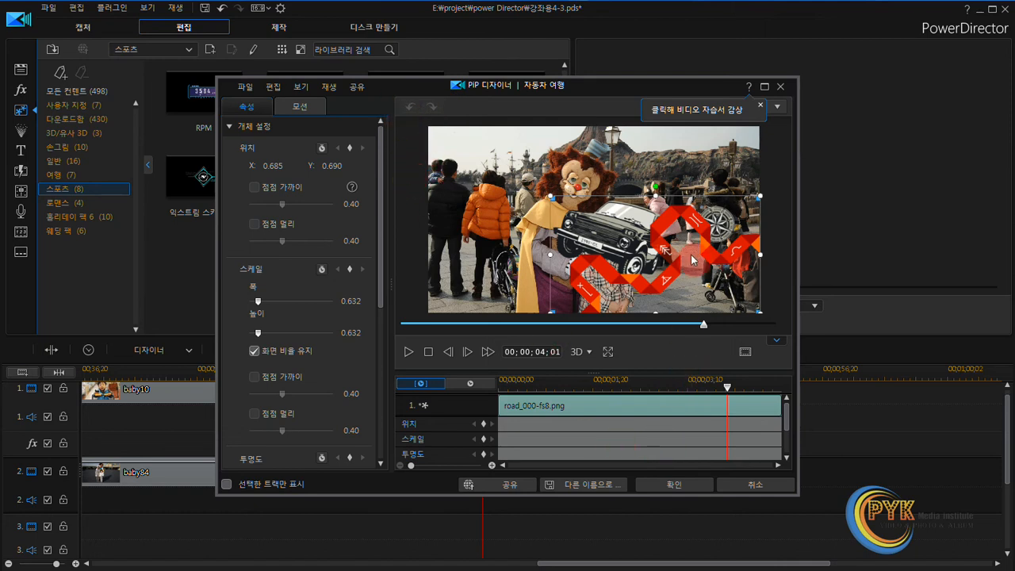
# Preview the 자동차 여행 animation in PiP Designer and look through its keyframe tracks
pyautogui.click(408, 352)
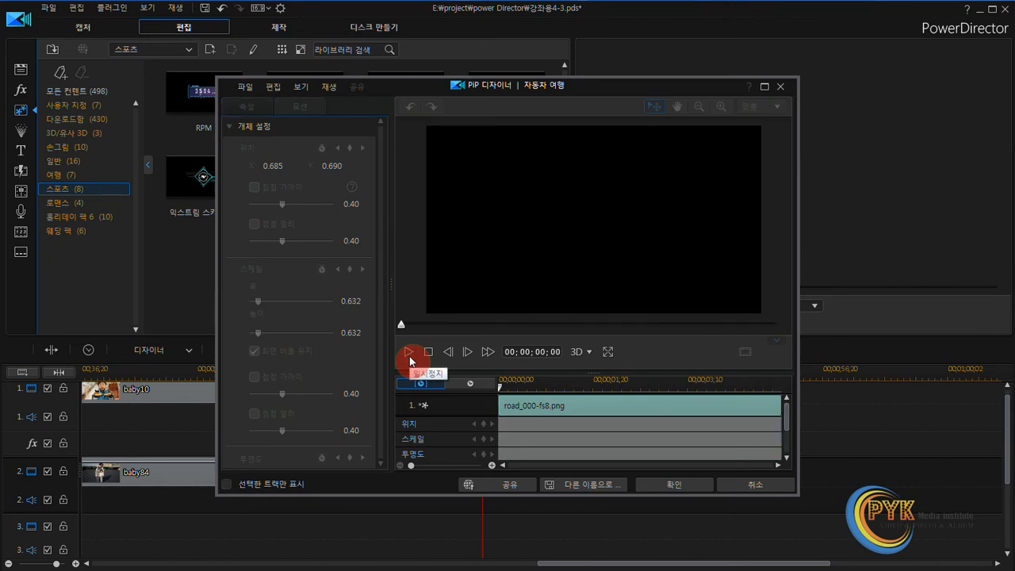
pyautogui.click(428, 351)
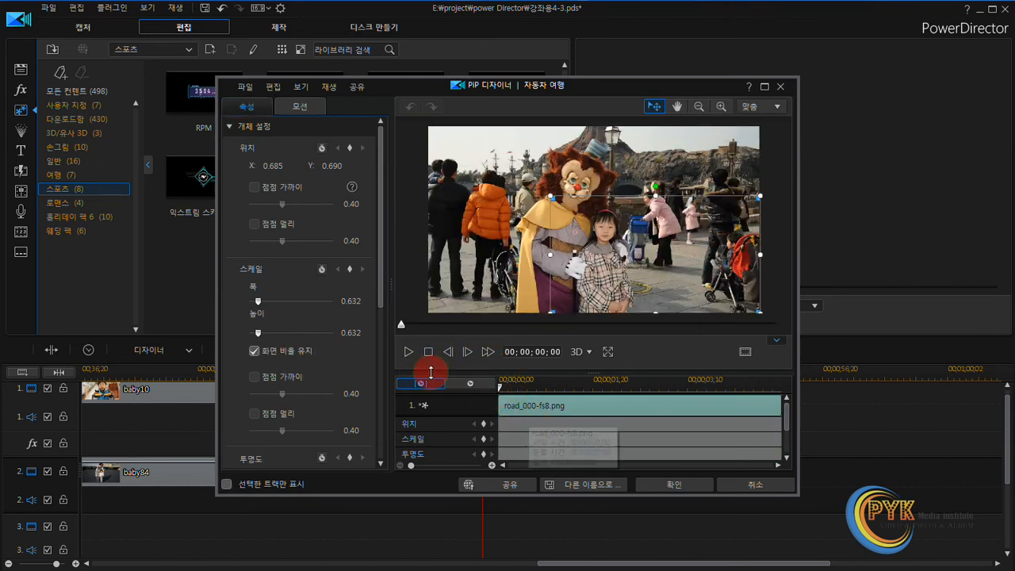
pyautogui.click(408, 352)
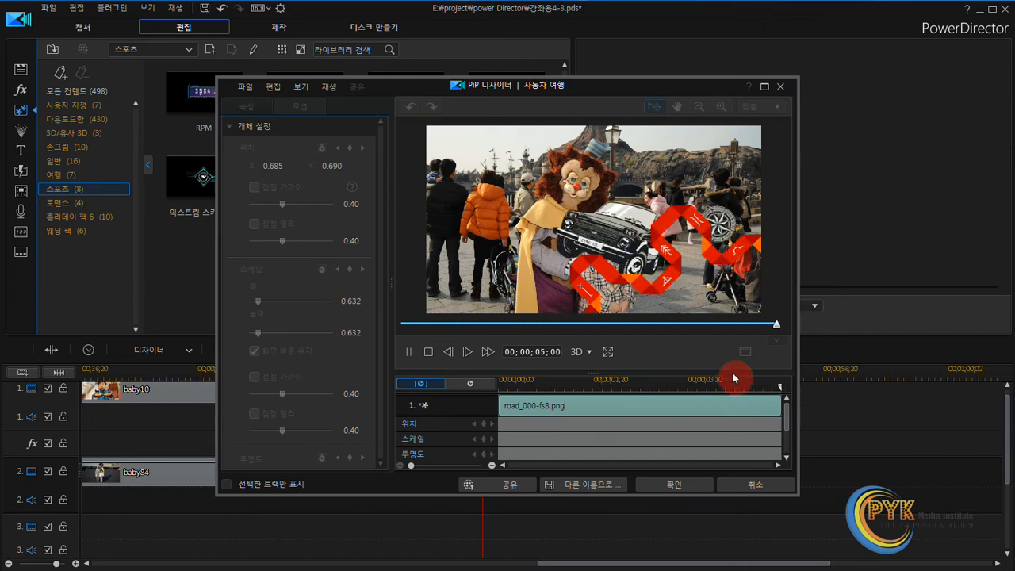
pyautogui.moveTo(784, 424); pyautogui.dragTo(788, 461)
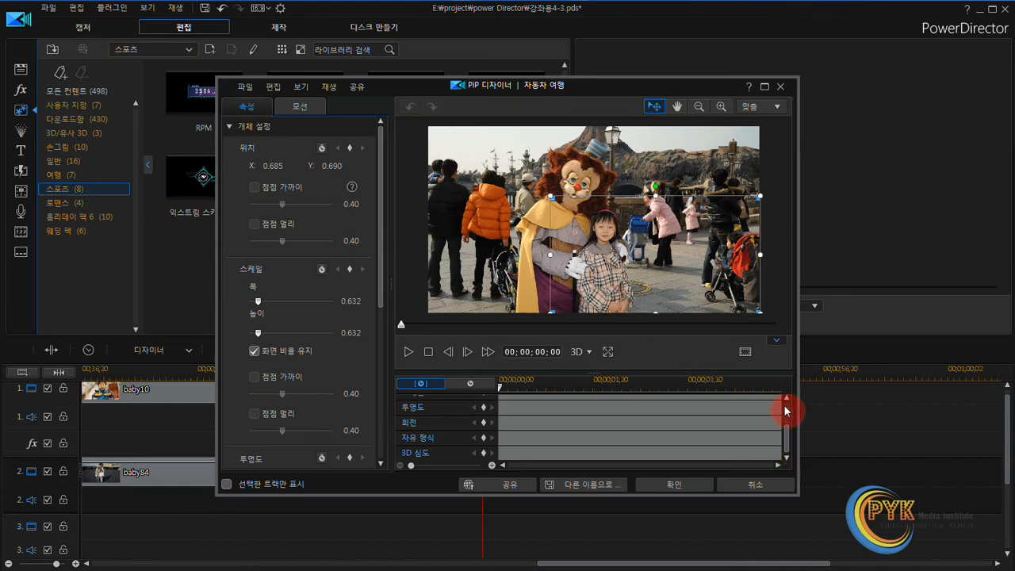
pyautogui.moveTo(789, 441); pyautogui.dragTo(789, 414)
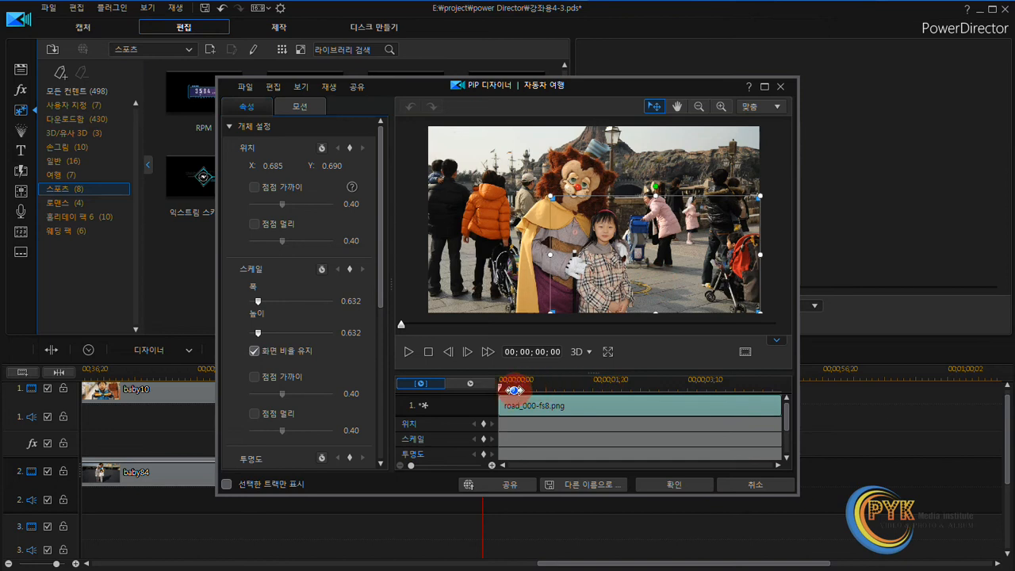
# Add a position keyframe at 00;00;01;08 and move the object to about X 0.316, Y 0.684
pyautogui.moveTo(501, 388); pyautogui.dragTo(569, 387)
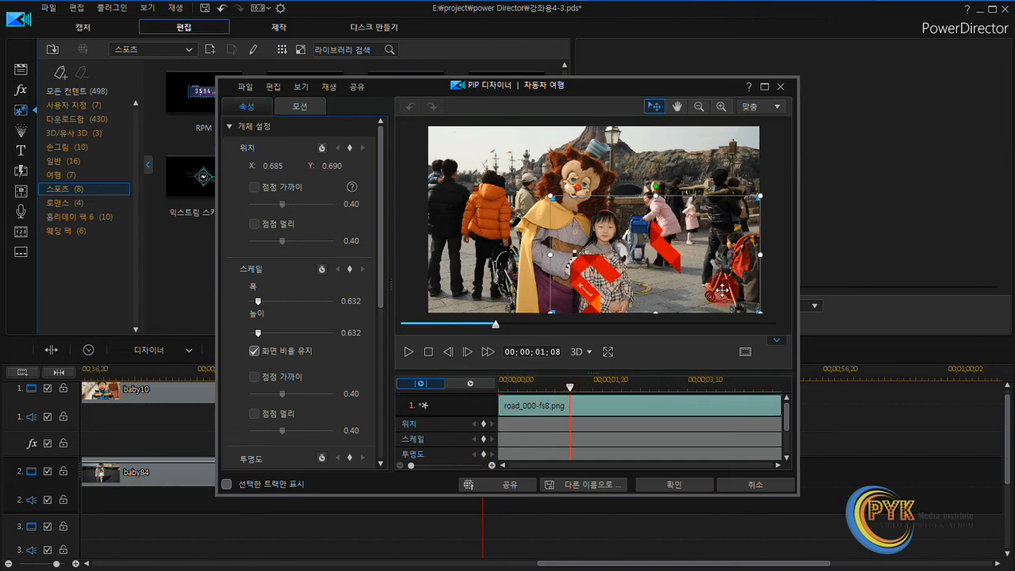
pyautogui.moveTo(722, 290); pyautogui.dragTo(754, 260)
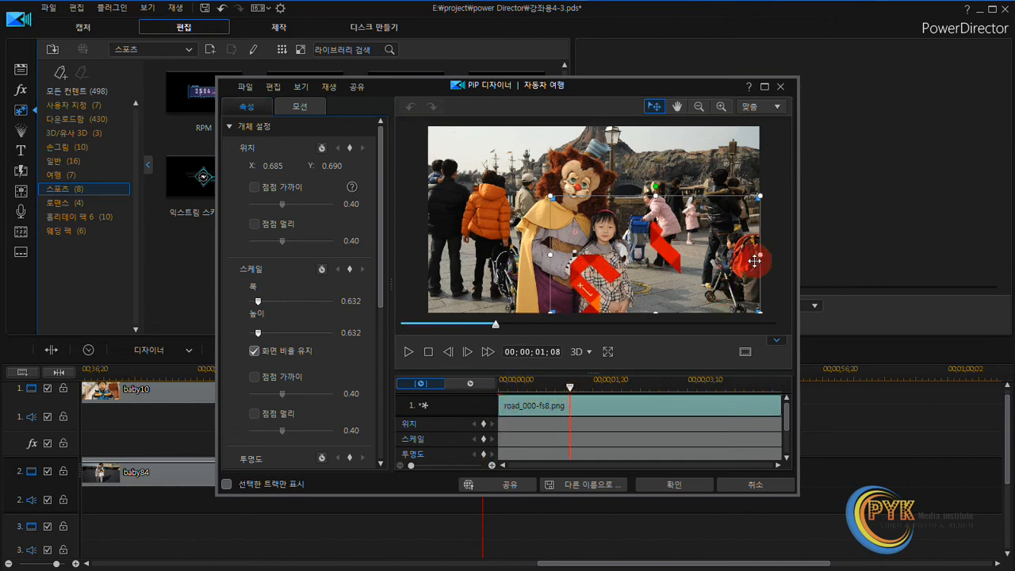
pyautogui.click(483, 425)
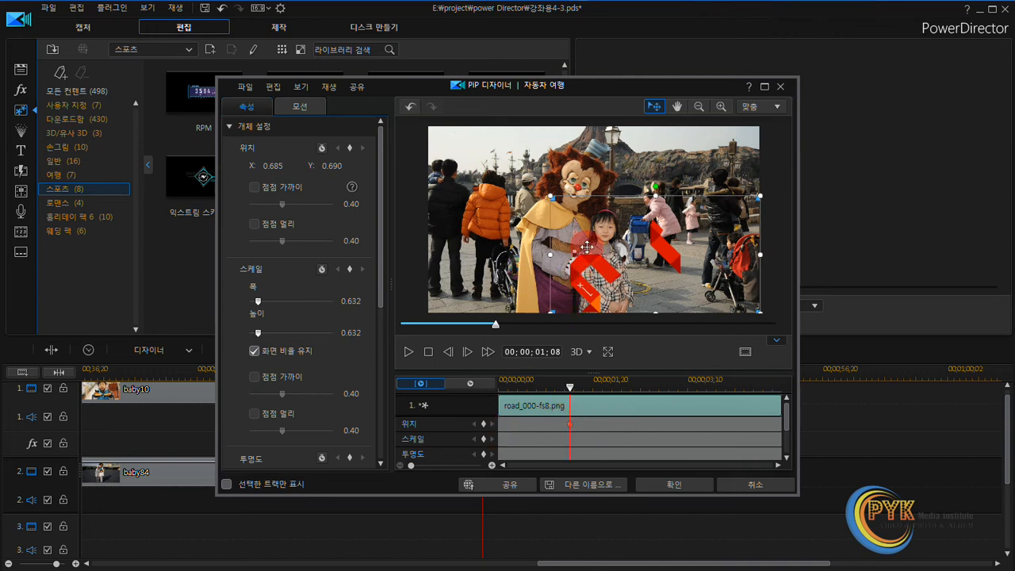
pyautogui.moveTo(587, 247); pyautogui.dragTo(464, 247)
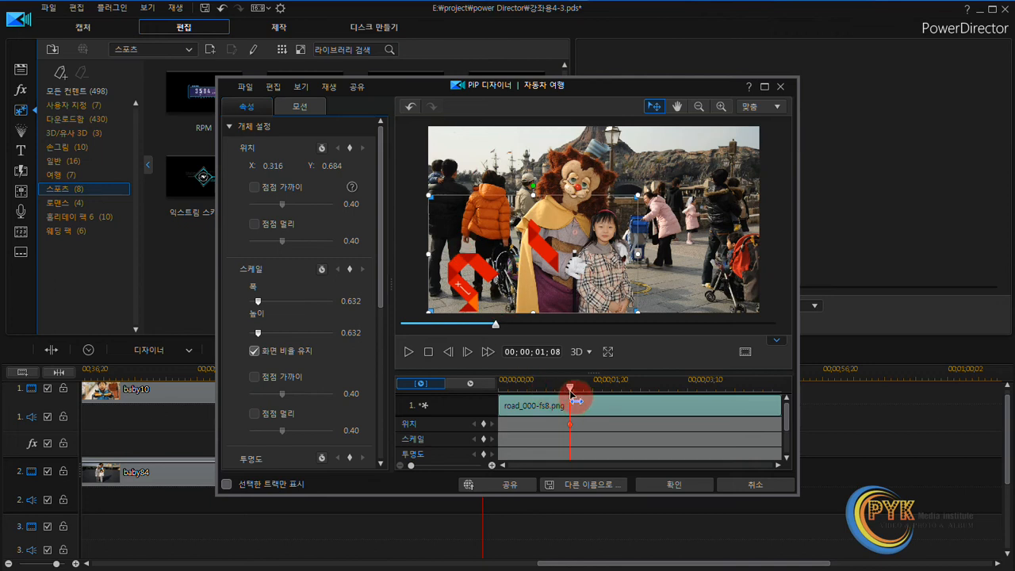
# Add a position keyframe at the clip's start with the object at about X 0.684, Y 0.684, and preview the motion
pyautogui.moveTo(565, 396); pyautogui.dragTo(501, 402)
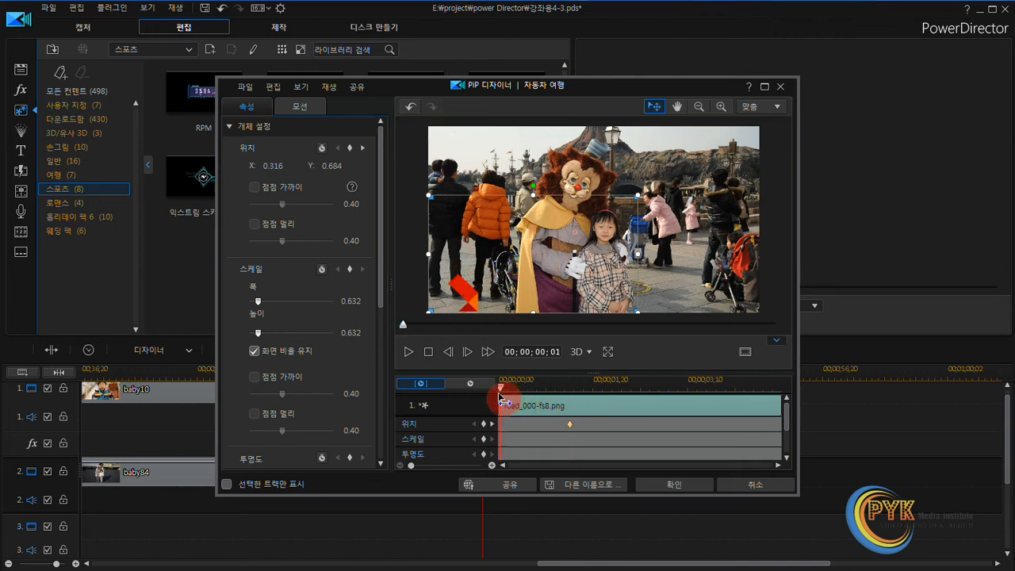
pyautogui.click(467, 436)
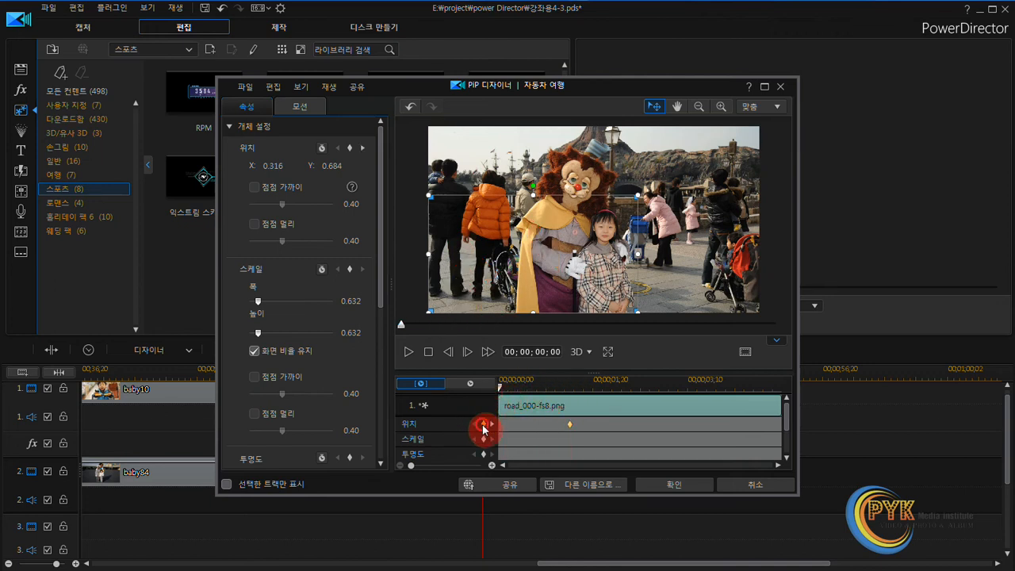
pyautogui.moveTo(549, 272); pyautogui.dragTo(670, 272)
pyautogui.click(616, 444)
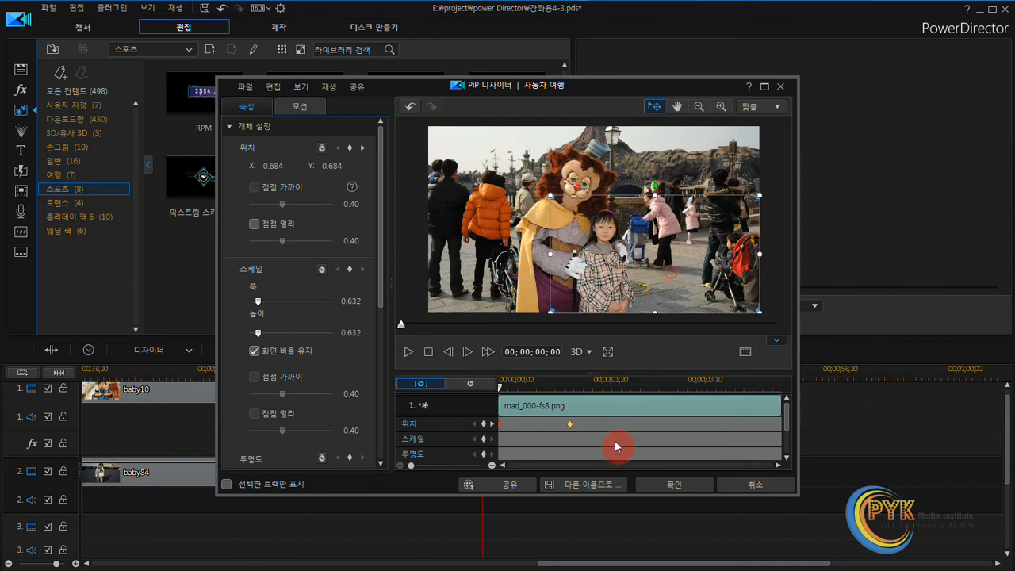
pyautogui.click(409, 357)
# Keyframe the object's scale at about 0.177 at the clip's start and 0.452 at 00;00;01;03, positioned there at about X 0.226, Y 0.732
pyautogui.moveTo(550, 195); pyautogui.dragTo(699, 295)
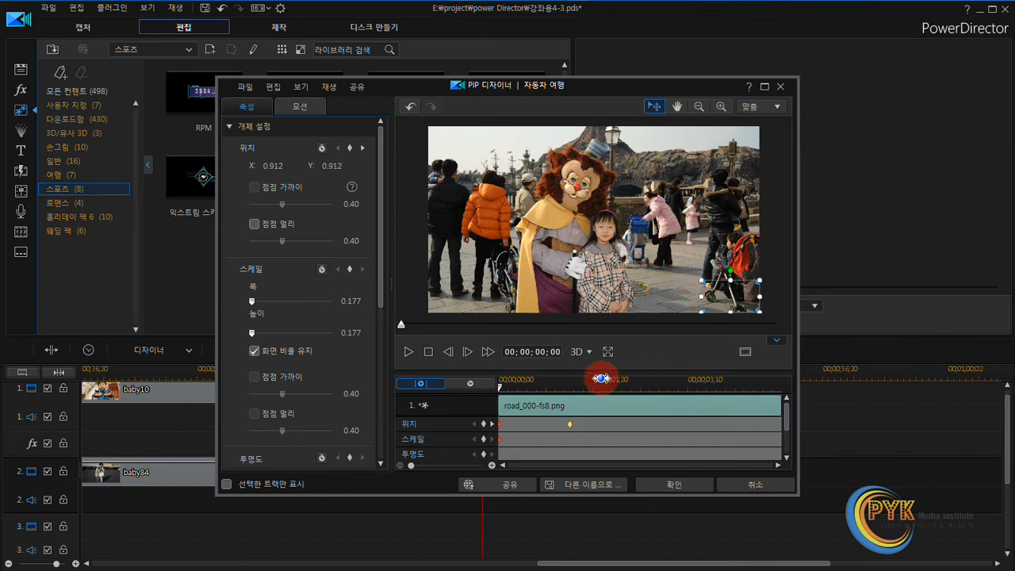
pyautogui.moveTo(559, 388); pyautogui.dragTo(560, 387)
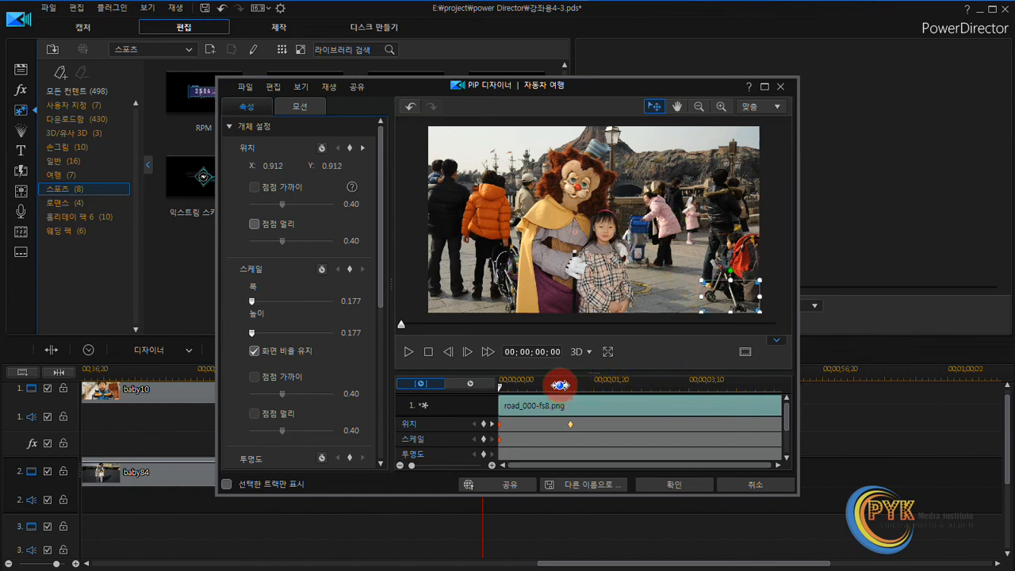
pyautogui.click(560, 385)
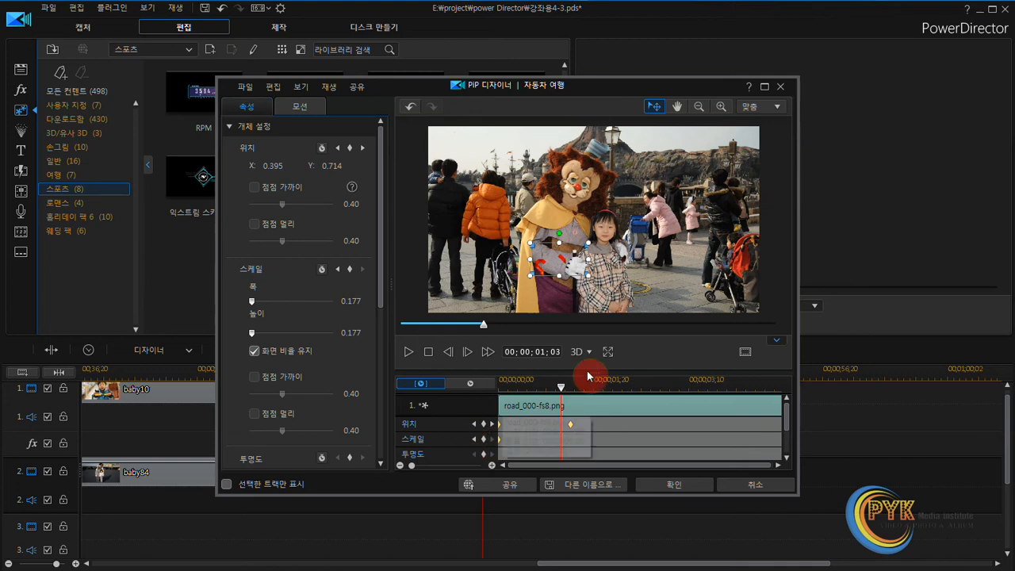
pyautogui.click(484, 439)
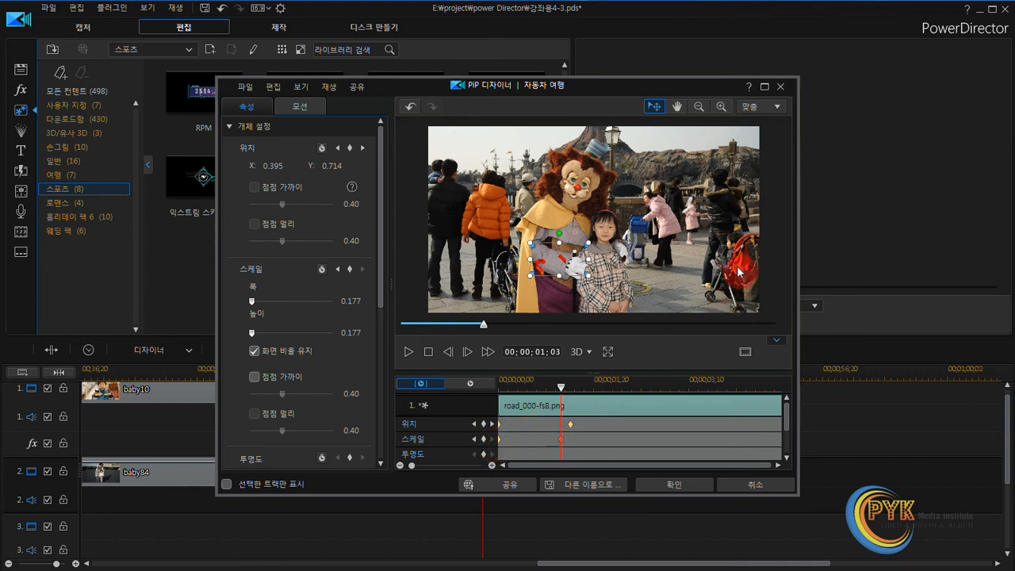
pyautogui.moveTo(591, 282); pyautogui.dragTo(442, 190)
pyautogui.moveTo(510, 224); pyautogui.dragTo(495, 266)
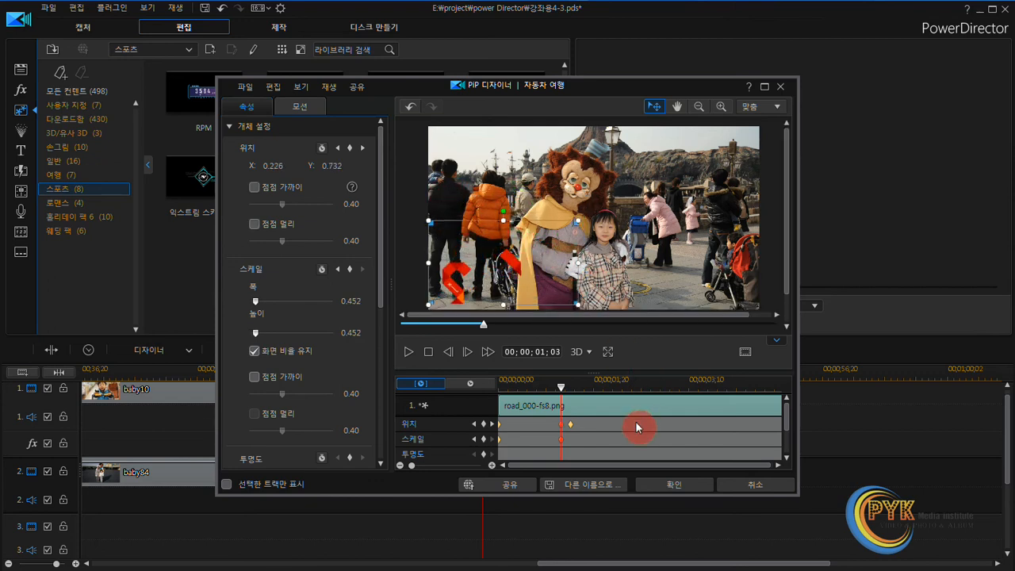
# Play the object's animation from the start to check its motion and scaling, and look through the remaining keyframe tracks
pyautogui.moveTo(552, 392); pyautogui.dragTo(493, 388)
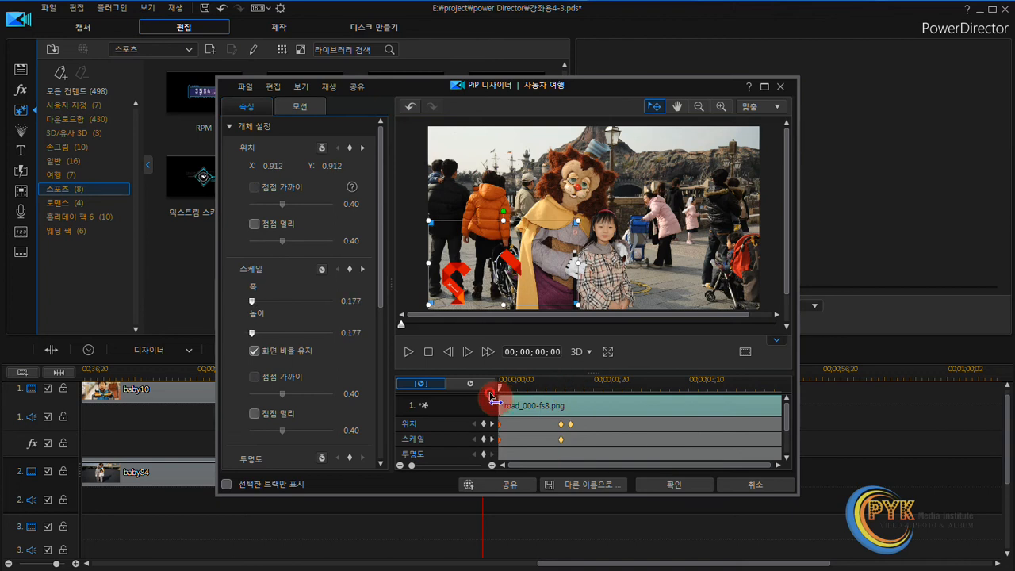
pyautogui.click(407, 354)
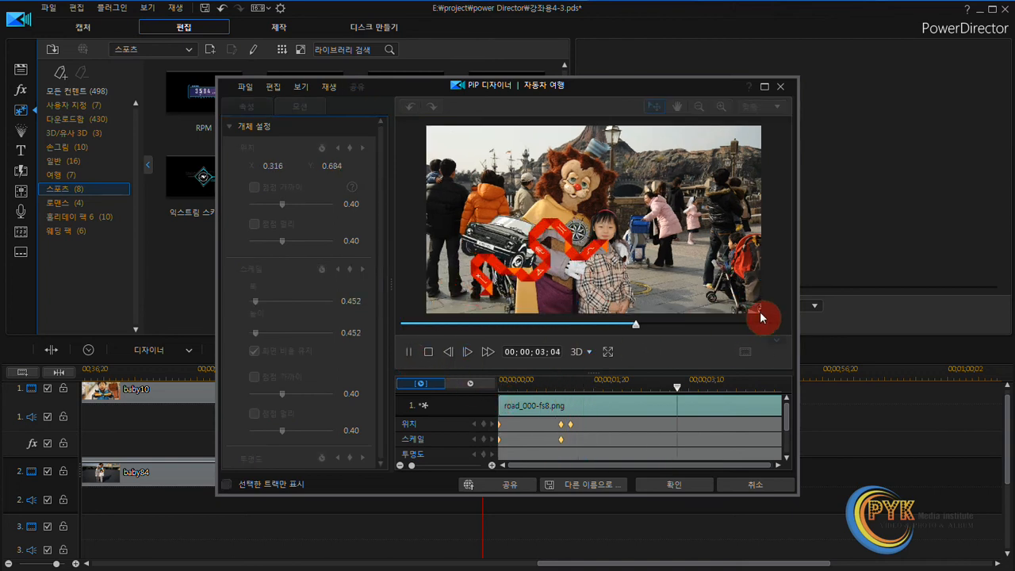
pyautogui.click(525, 248)
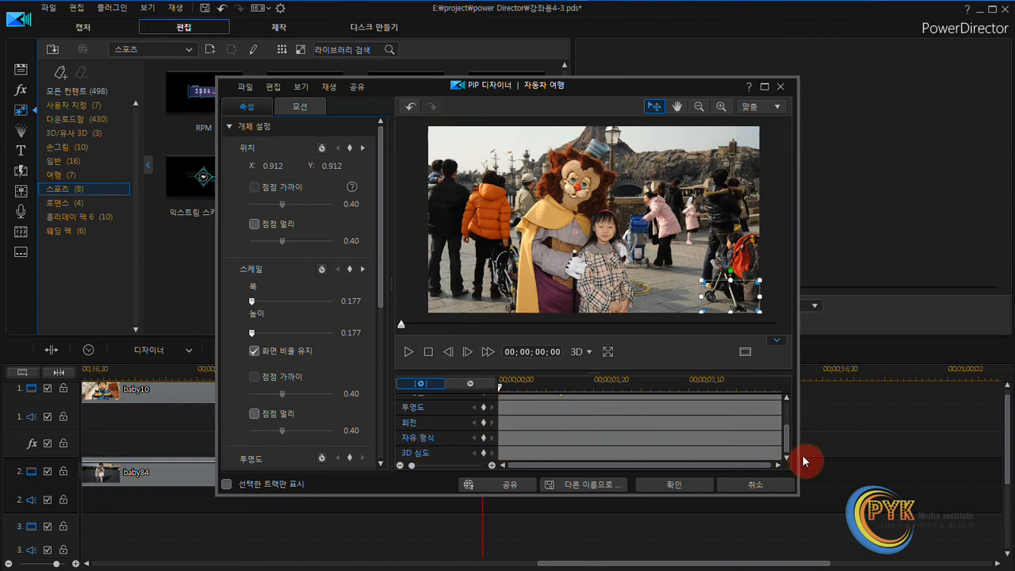
pyautogui.moveTo(788, 455); pyautogui.dragTo(793, 403)
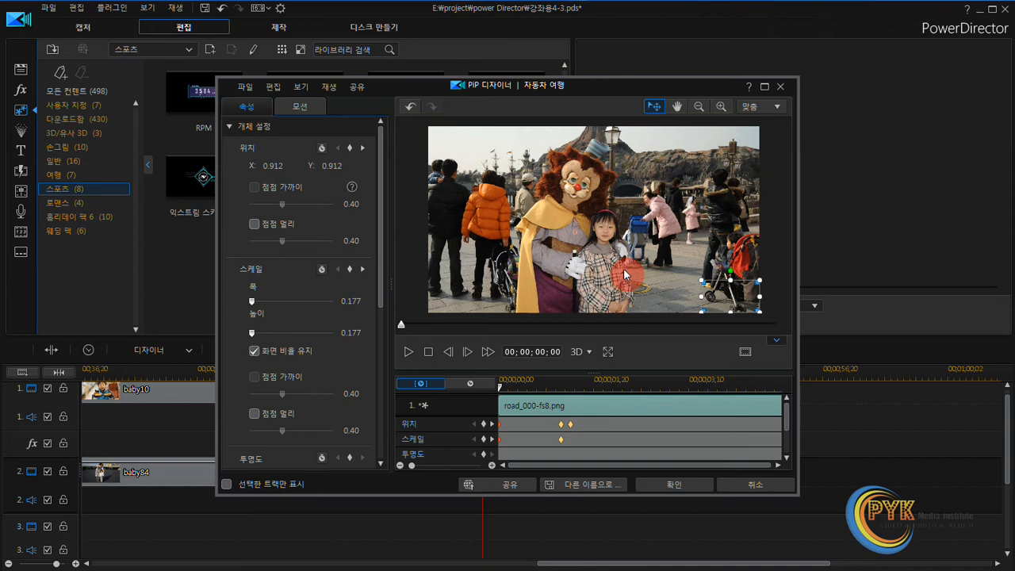
# Save the modified object as a custom template named "p media9" and close PiP Designer
pyautogui.click(581, 484)
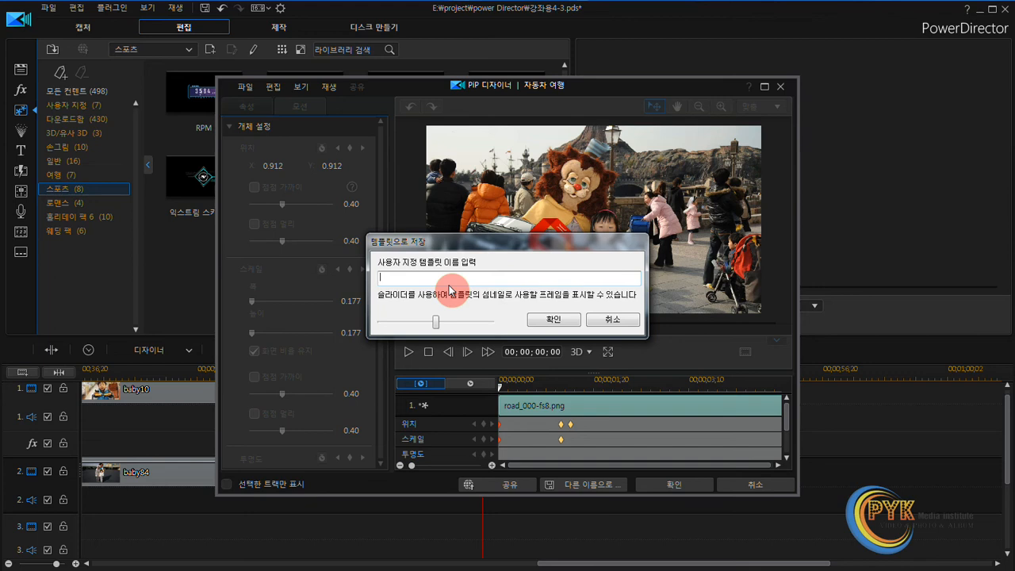
pyautogui.write('p media9')
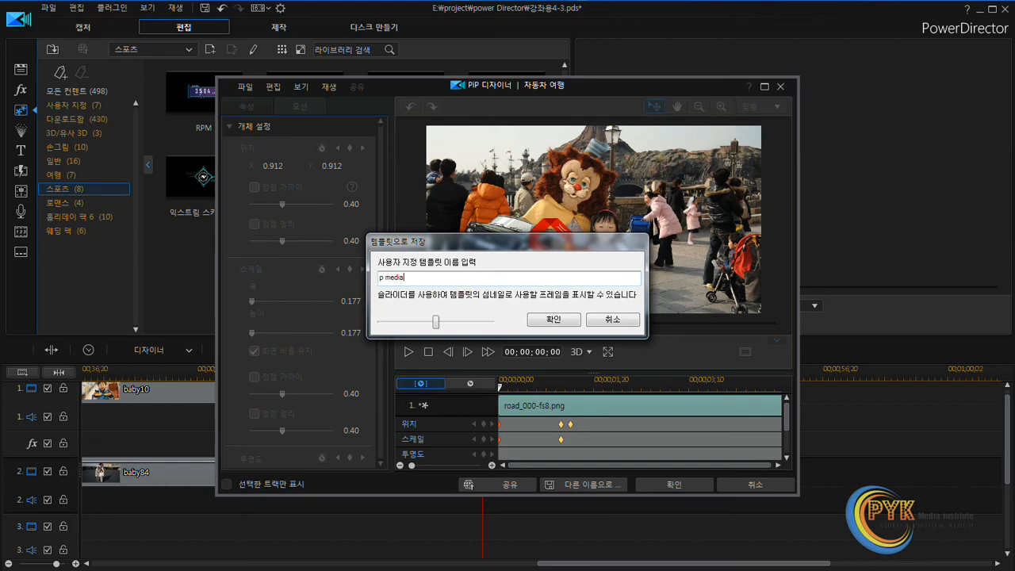
pyautogui.click(553, 319)
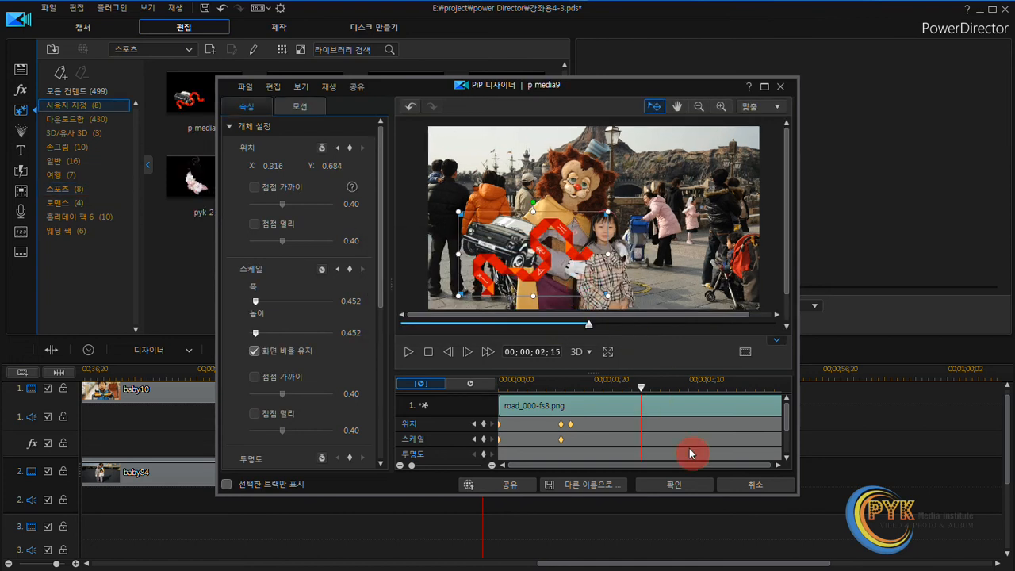
pyautogui.click(781, 89)
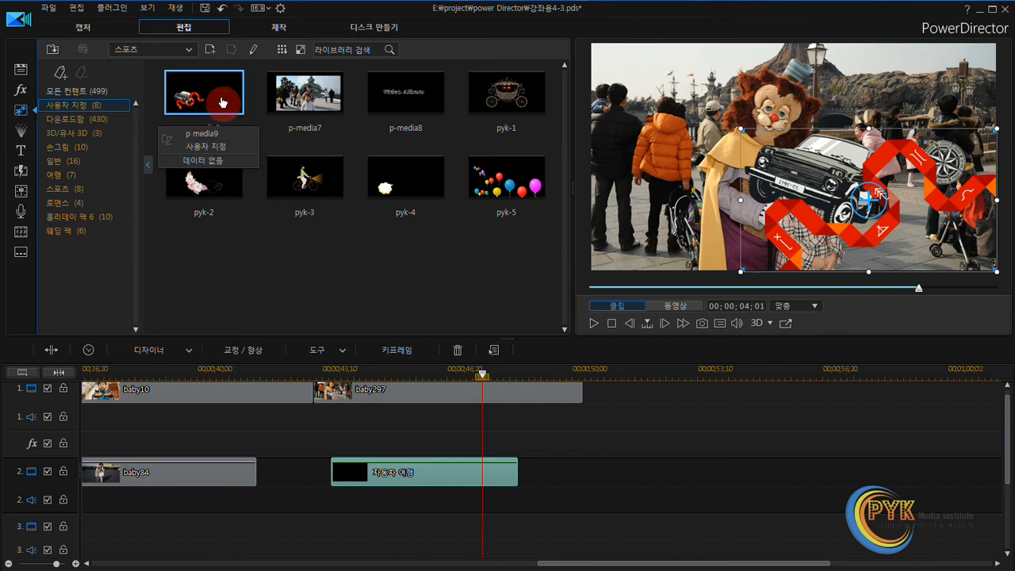
# Compare the original 자동차 여행 object in the 스포츠 category with the custom p media9 object in the 사용자 지정 category
pyautogui.click(79, 191)
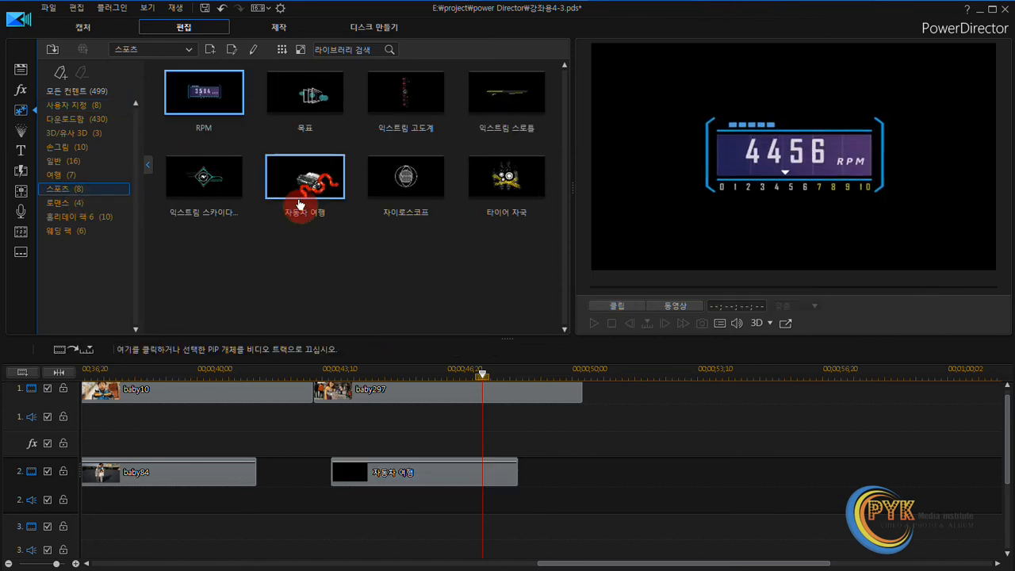
pyautogui.click(79, 105)
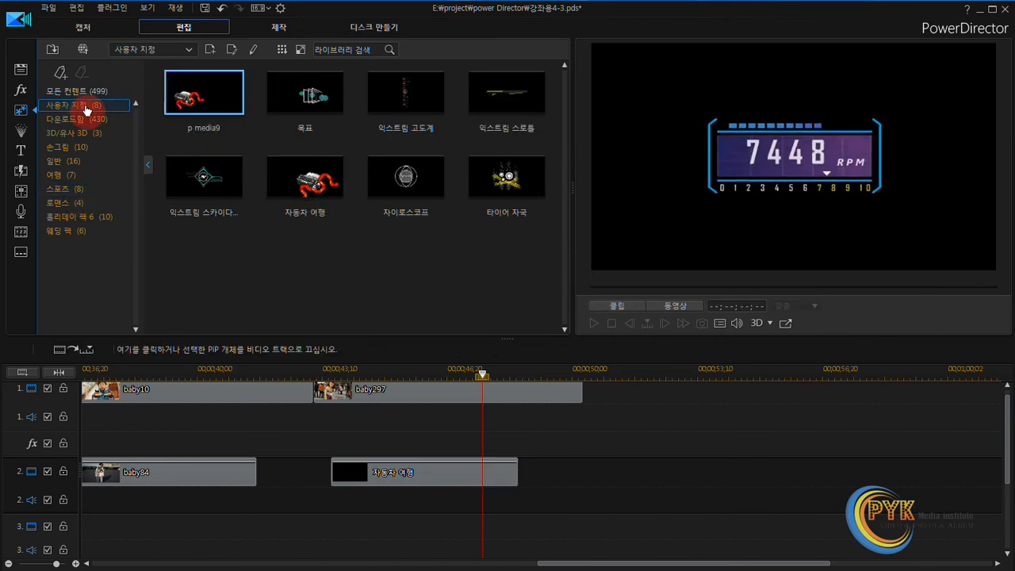
pyautogui.click(82, 191)
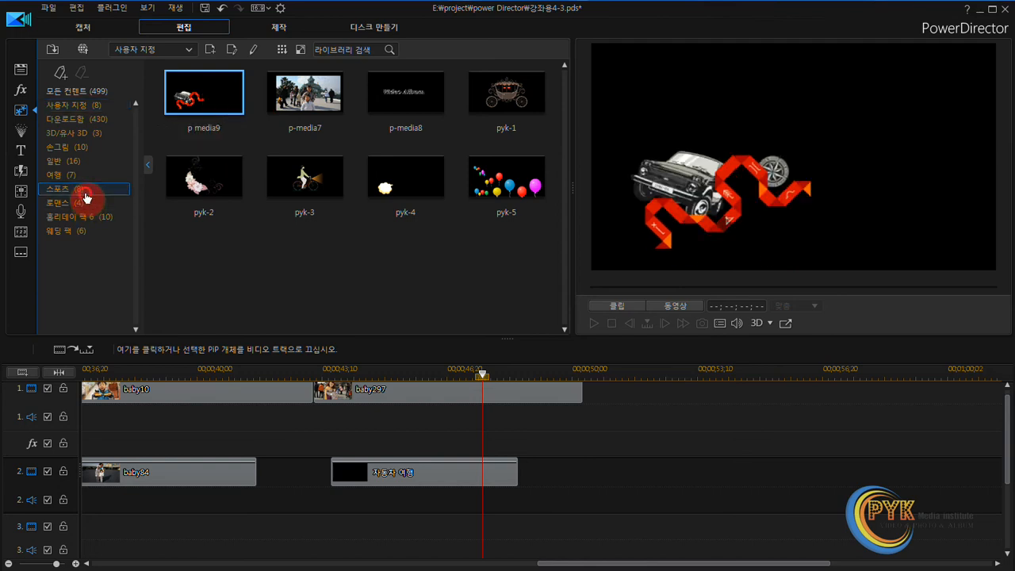
pyautogui.click(330, 211)
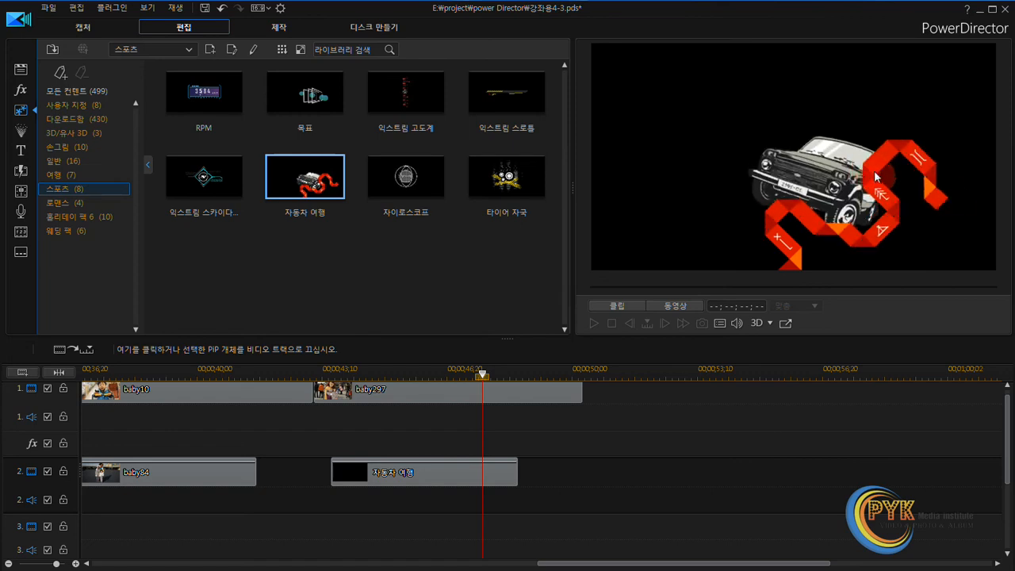
pyautogui.click(90, 105)
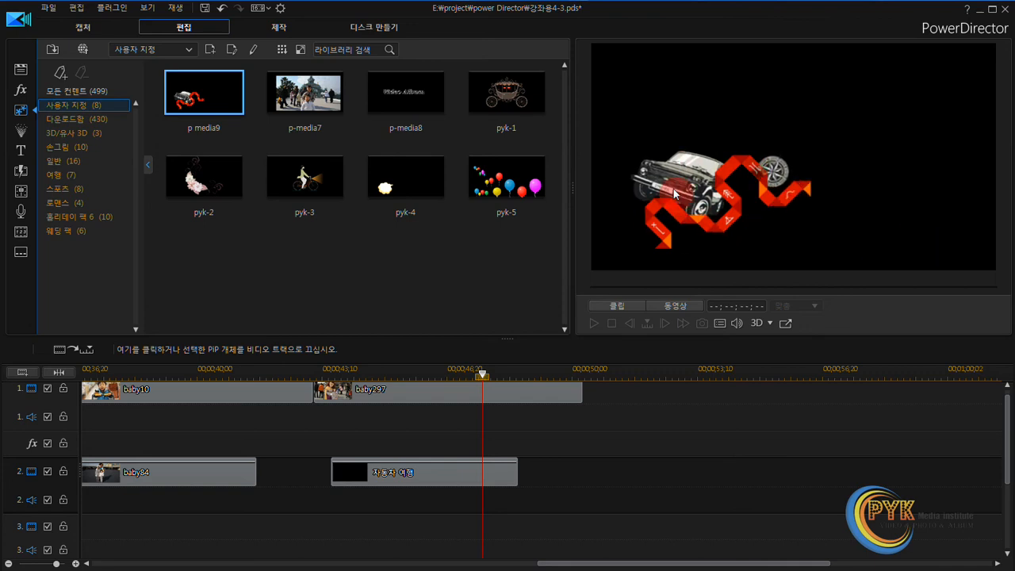
pyautogui.click(353, 246)
pyautogui.click(205, 133)
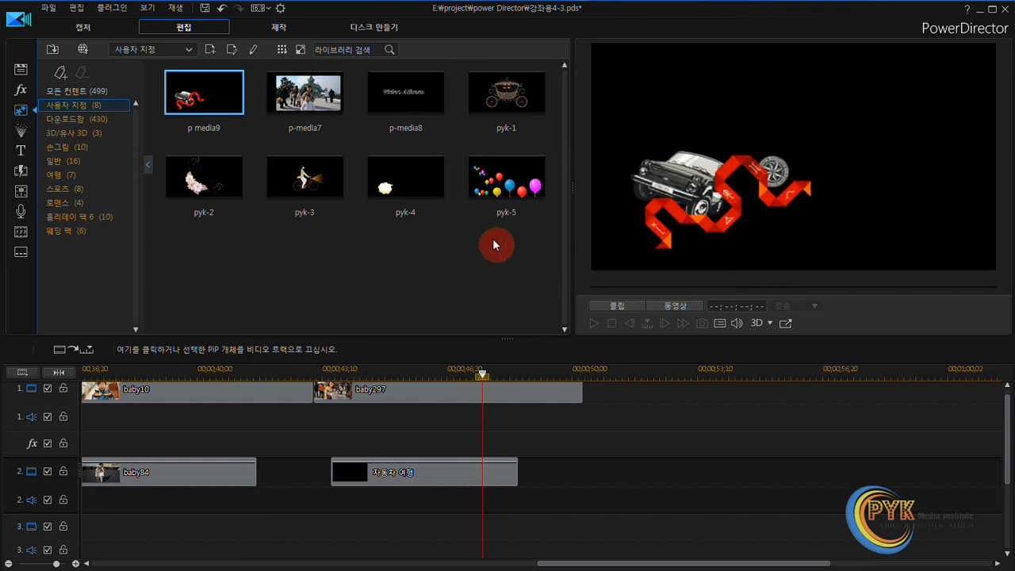
# Delete the 자동차 여행 clip from video track 2 and select the custom p media9 object in the library
pyautogui.click(444, 477)
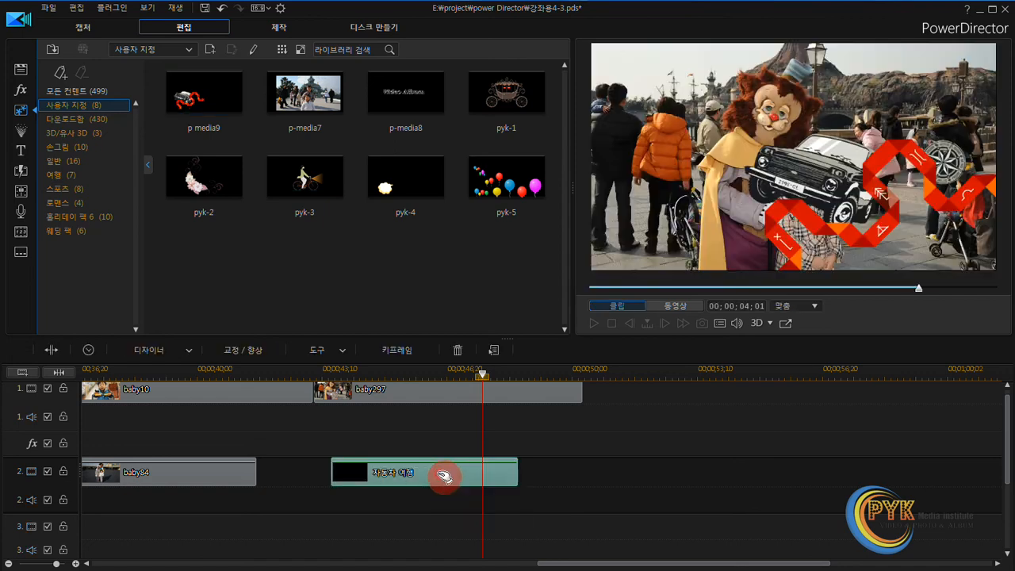
pyautogui.press('Delete')
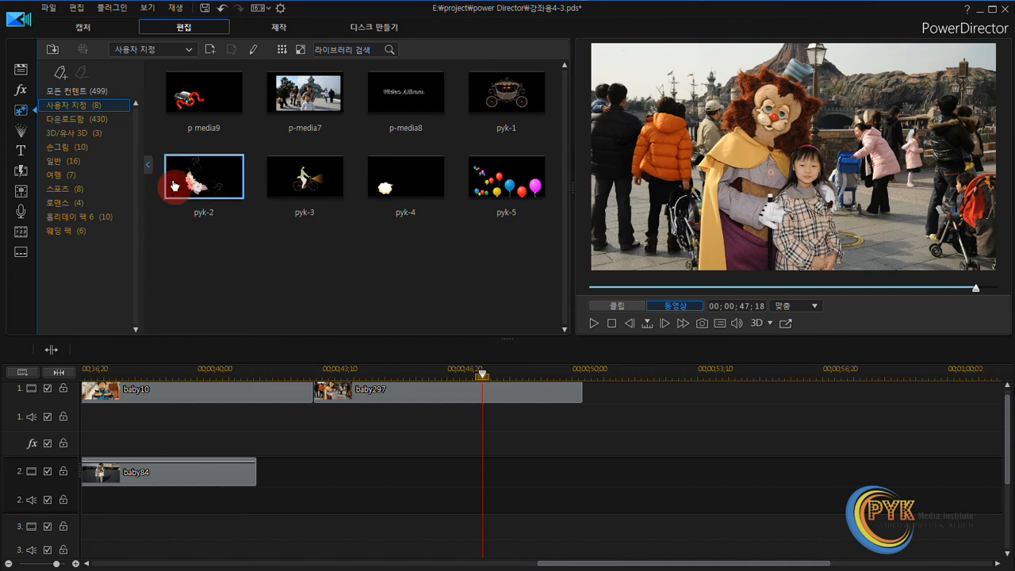
pyautogui.click(216, 103)
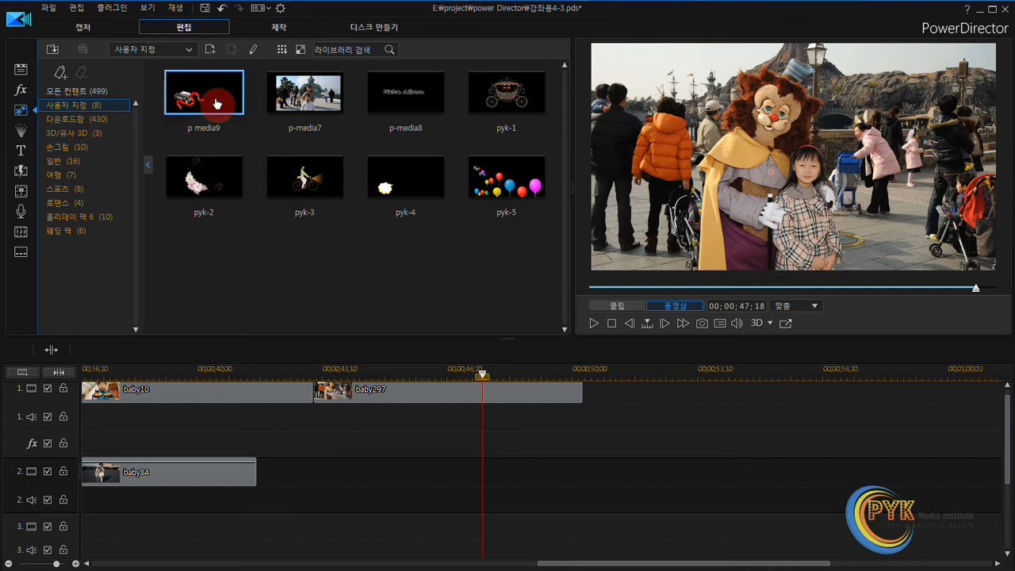
# Create a new PiP object from the image 포토앨범.png in the title folder
pyautogui.click(210, 52)
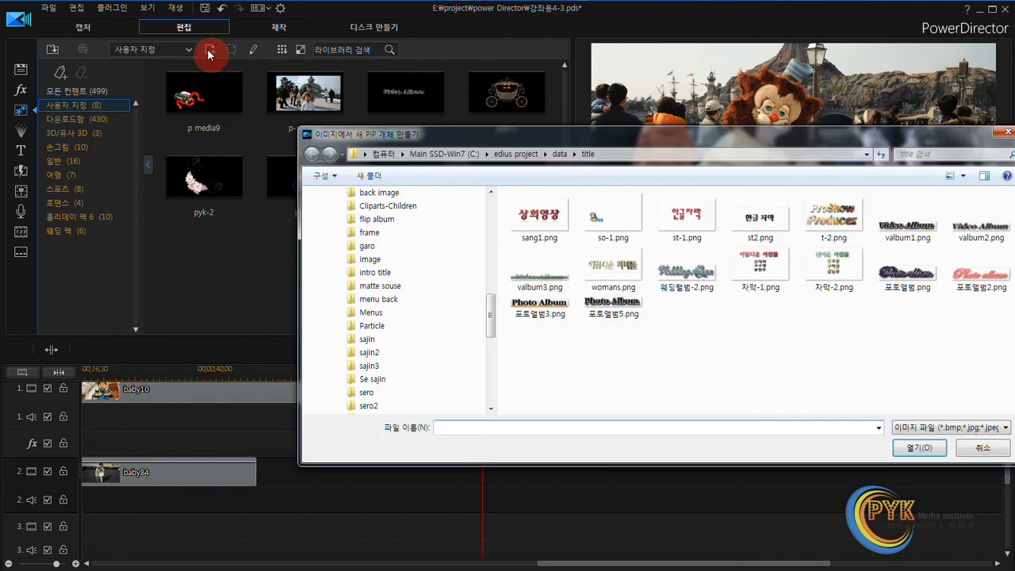
pyautogui.moveTo(448, 138); pyautogui.dragTo(353, 91)
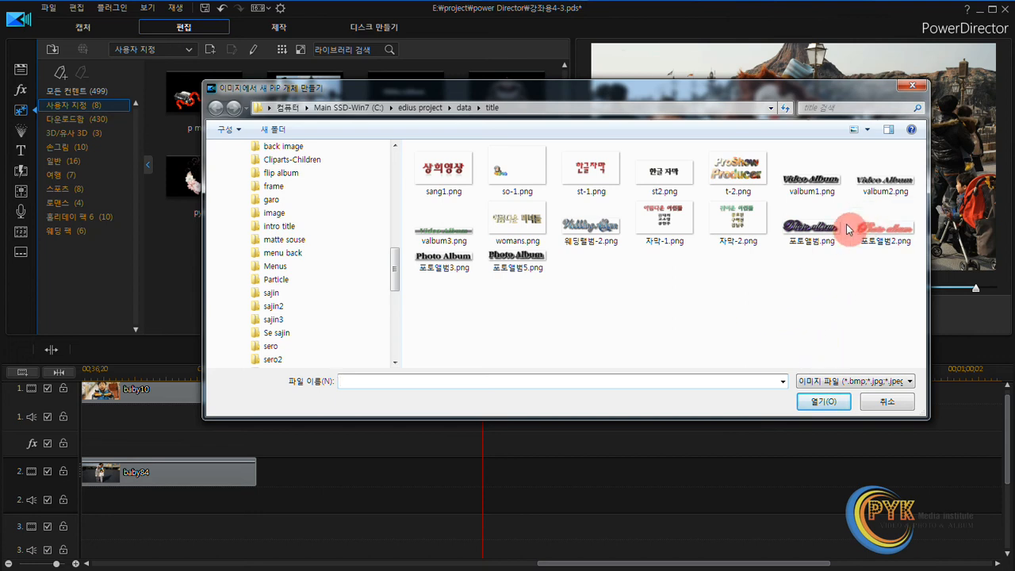
pyautogui.click(816, 230)
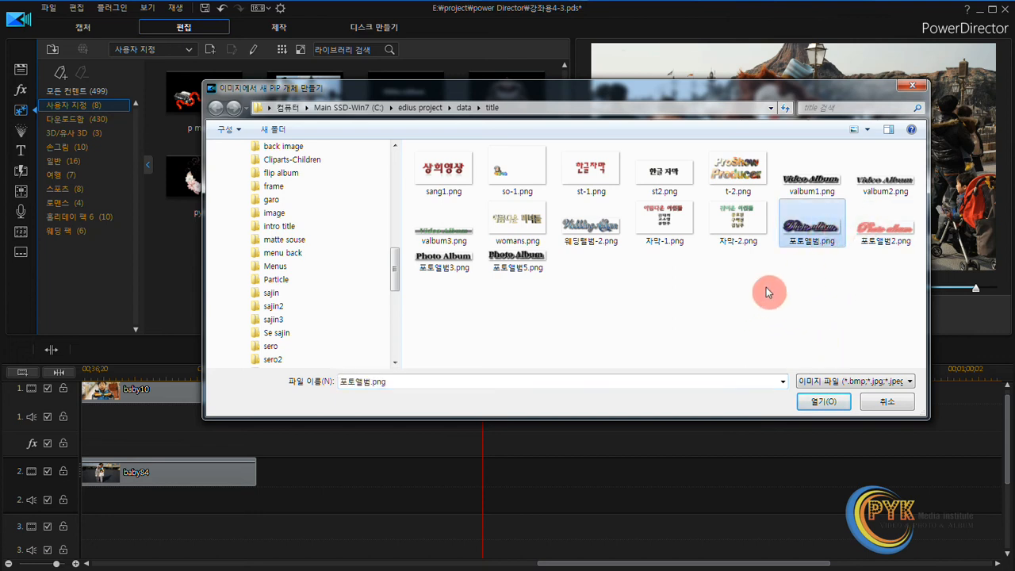
pyautogui.click(821, 404)
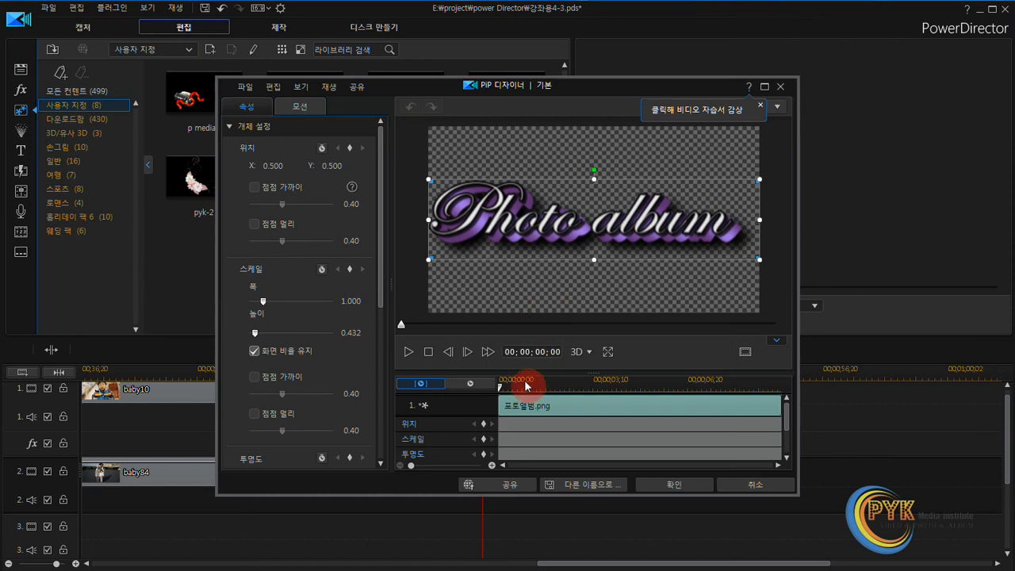
# Add position and scale keyframes for the Photo album title at its start and at about 00;00;01;22, and return to the start keyframes
pyautogui.click(485, 426)
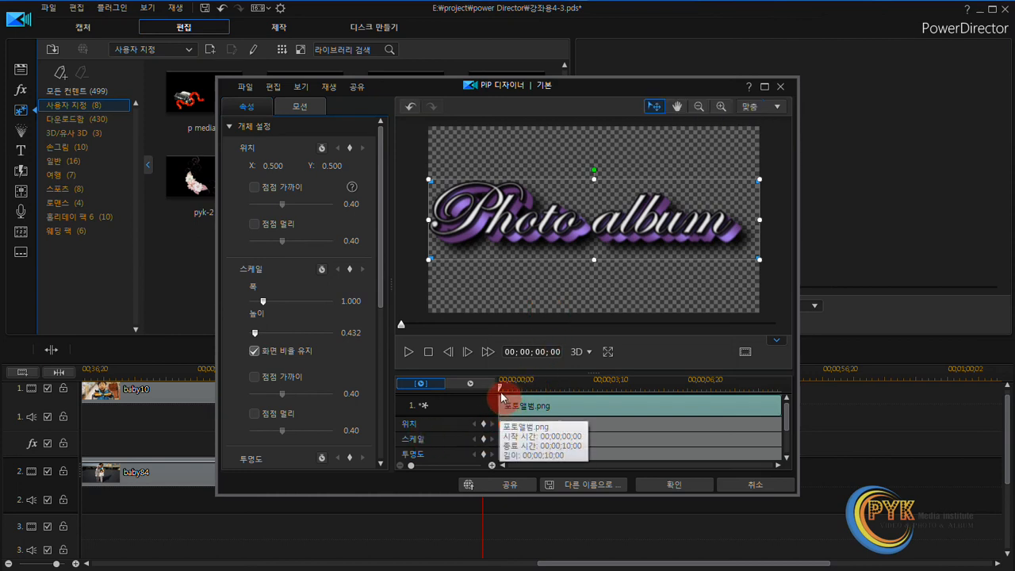
pyautogui.moveTo(500, 387)
pyautogui.mouseDown()
pyautogui.moveTo(565, 400)
pyautogui.moveTo(553, 401)
pyautogui.mouseUp()
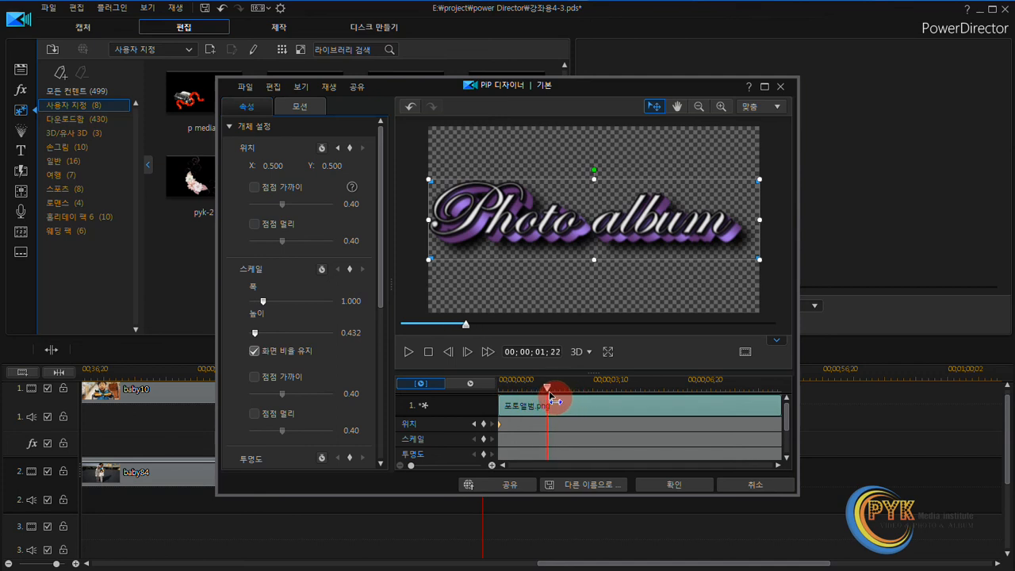
pyautogui.click(485, 425)
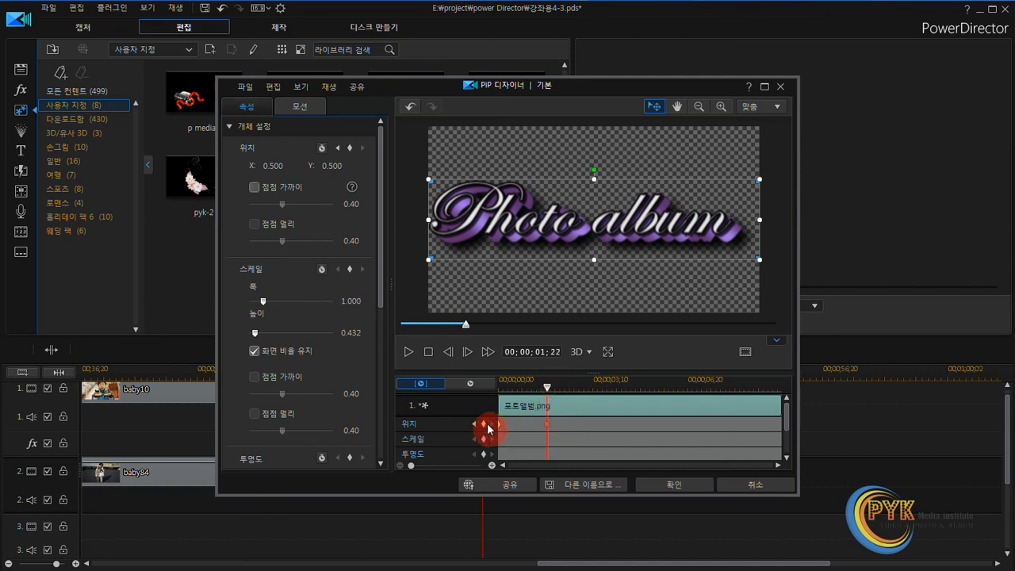
pyautogui.click(474, 426)
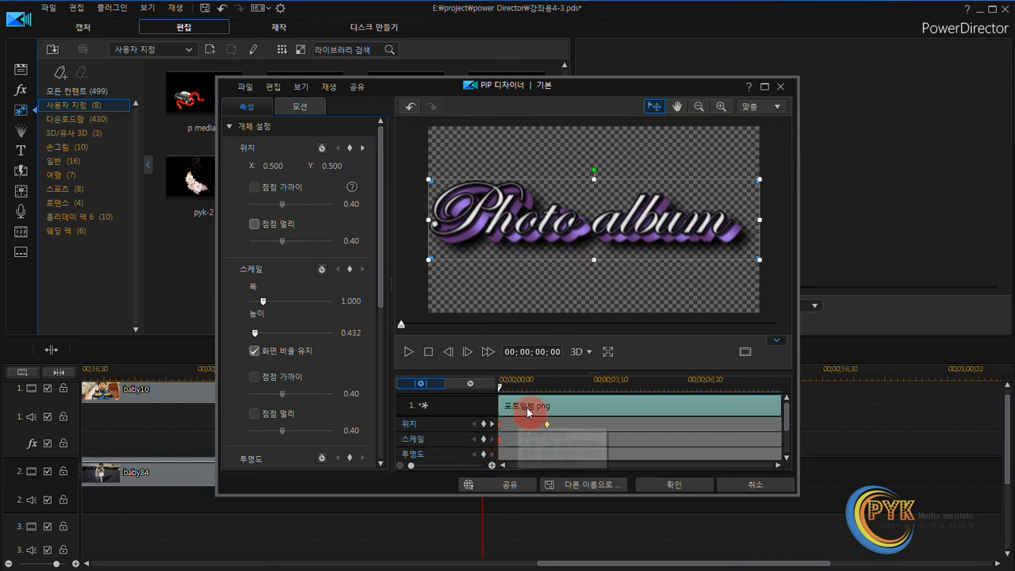
pyautogui.click(547, 388)
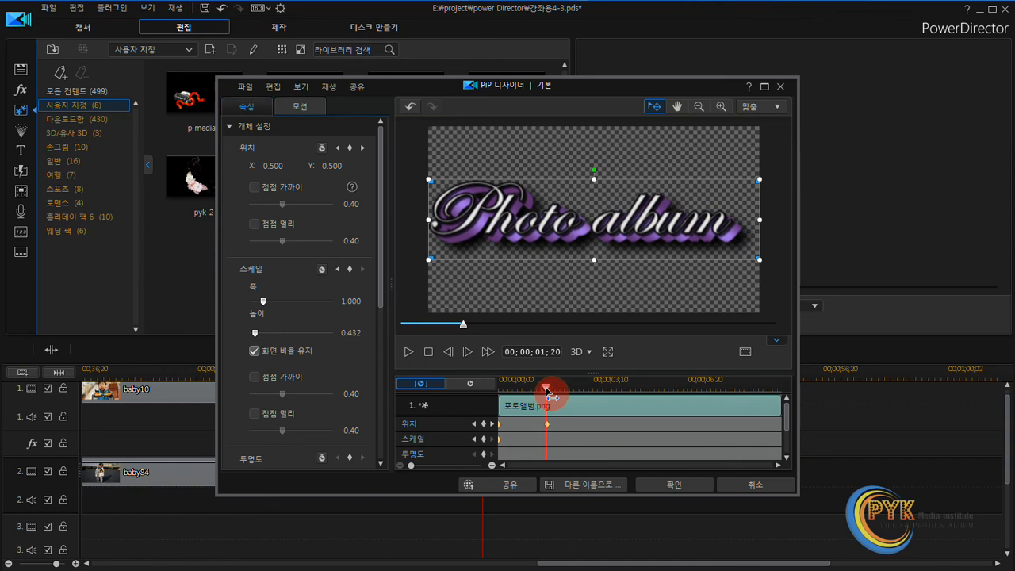
pyautogui.click(483, 441)
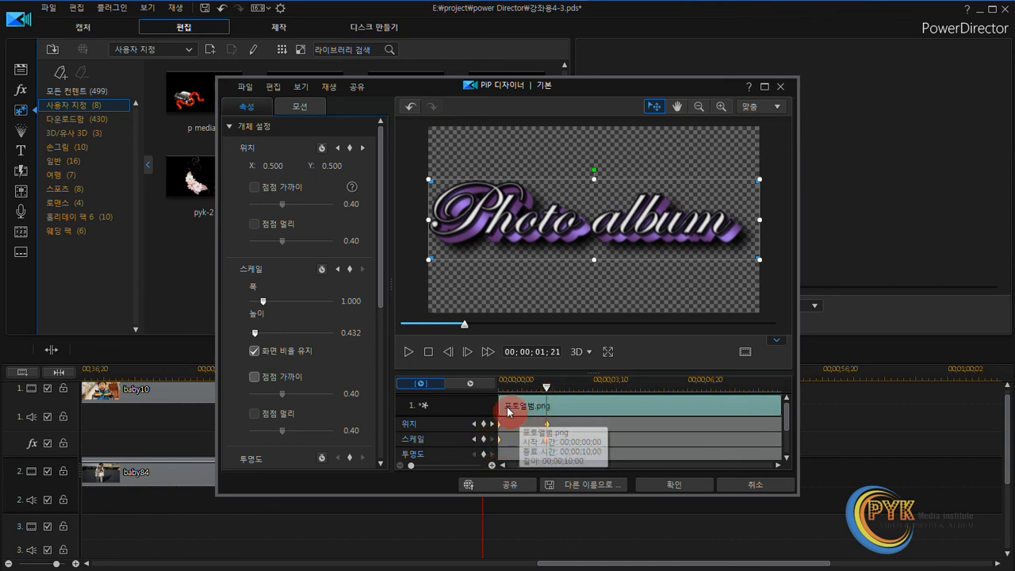
pyautogui.click(476, 442)
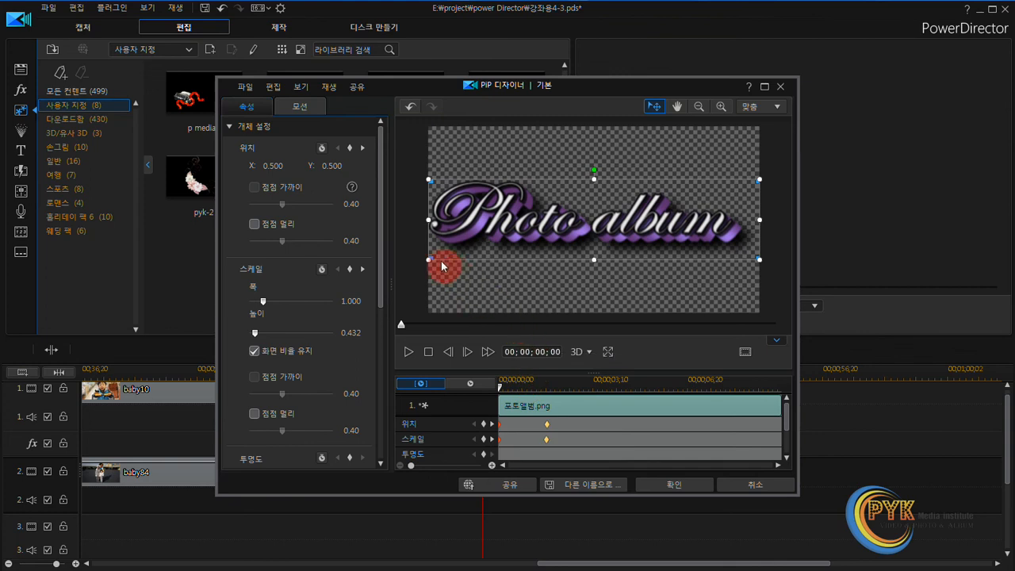
# Shrink the title at its start keyframe to a scale of about 0.058 by 0.025, positioned near the centre at about X 0.529, Y 0.464
pyautogui.moveTo(429, 259); pyautogui.dragTo(481, 247)
pyautogui.moveTo(758, 247); pyautogui.dragTo(701, 233)
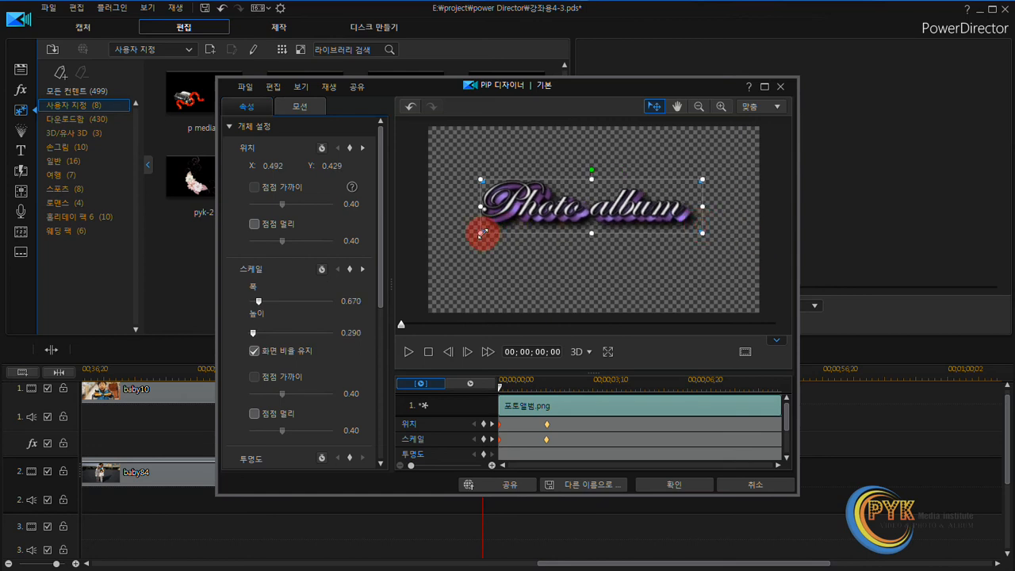
pyautogui.moveTo(481, 233); pyautogui.dragTo(549, 212)
pyautogui.moveTo(702, 215); pyautogui.dragTo(665, 208)
pyautogui.click(567, 206)
pyautogui.moveTo(546, 207); pyautogui.dragTo(585, 199)
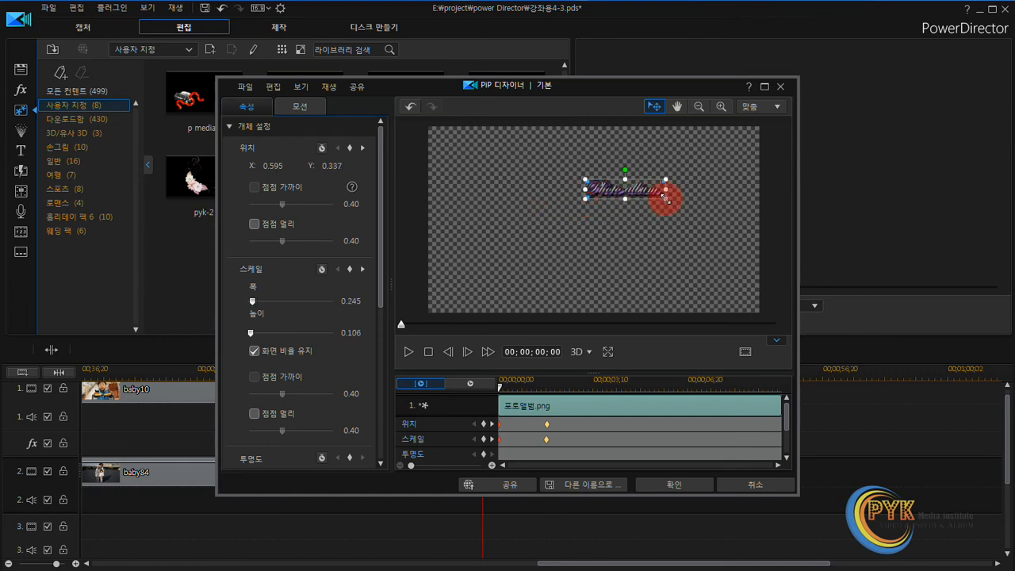
pyautogui.moveTo(665, 198); pyautogui.dragTo(622, 215)
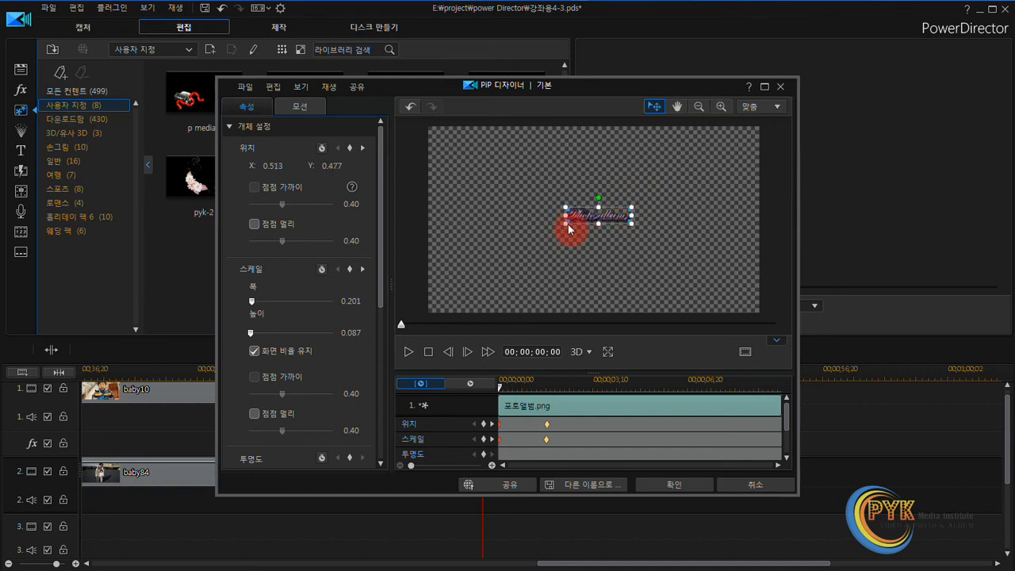
pyautogui.moveTo(565, 223); pyautogui.dragTo(632, 224)
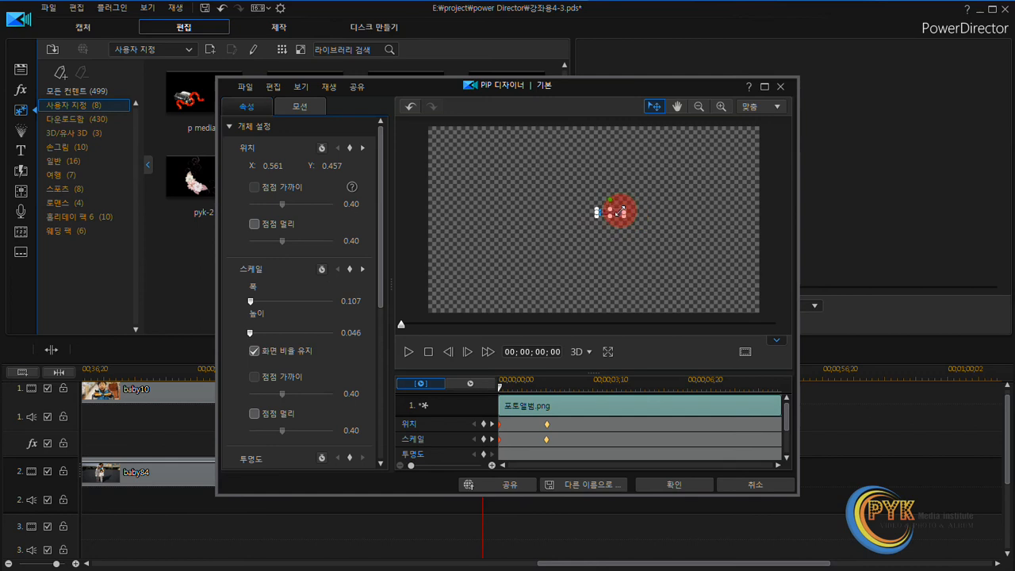
pyautogui.moveTo(623, 214); pyautogui.dragTo(601, 209)
pyautogui.moveTo(607, 213); pyautogui.dragTo(606, 212)
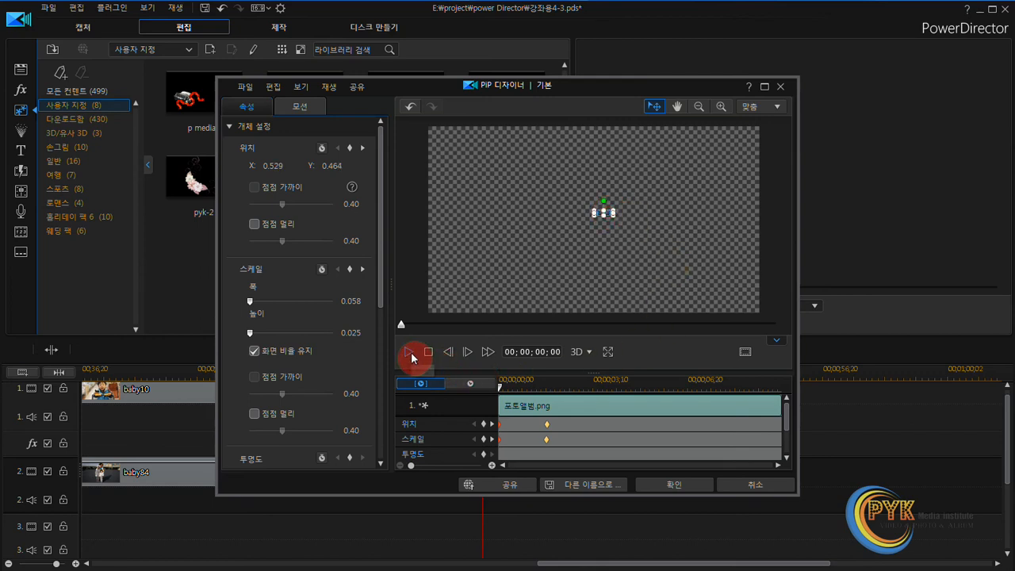
# Play the Photo album title's animation from the start to check its growth, and reselect the title
pyautogui.click(410, 354)
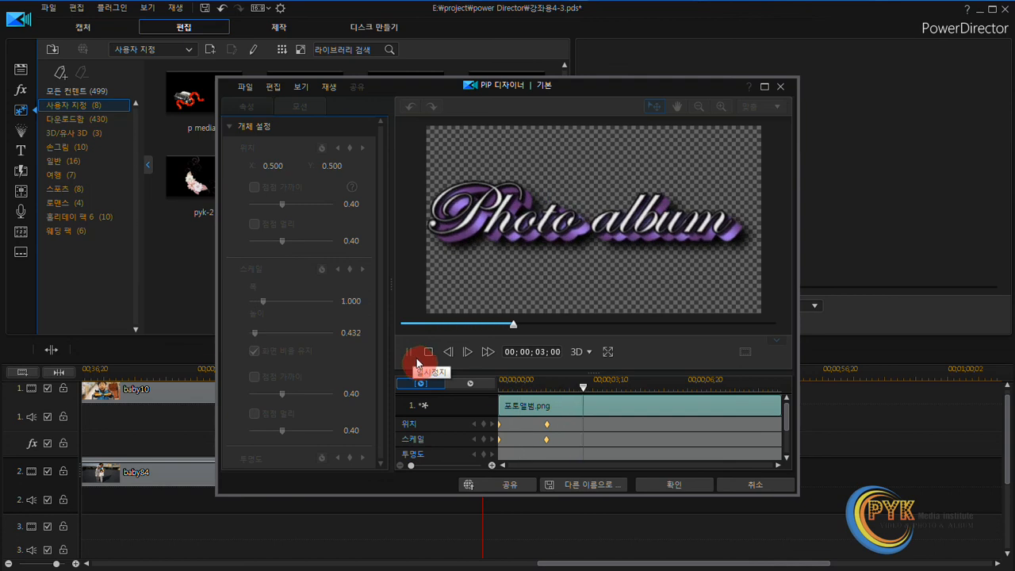
pyautogui.click(409, 351)
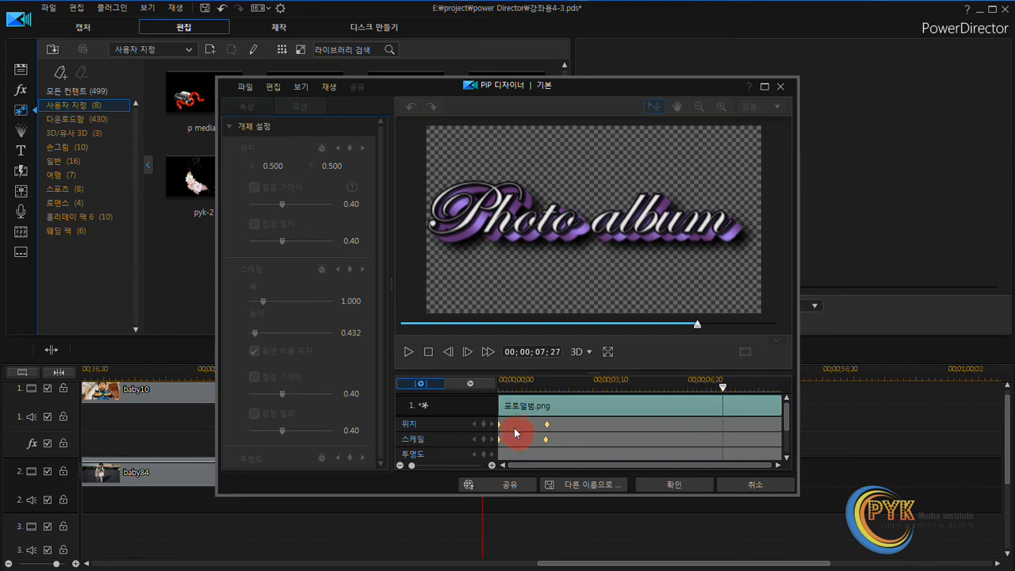
pyautogui.click(645, 222)
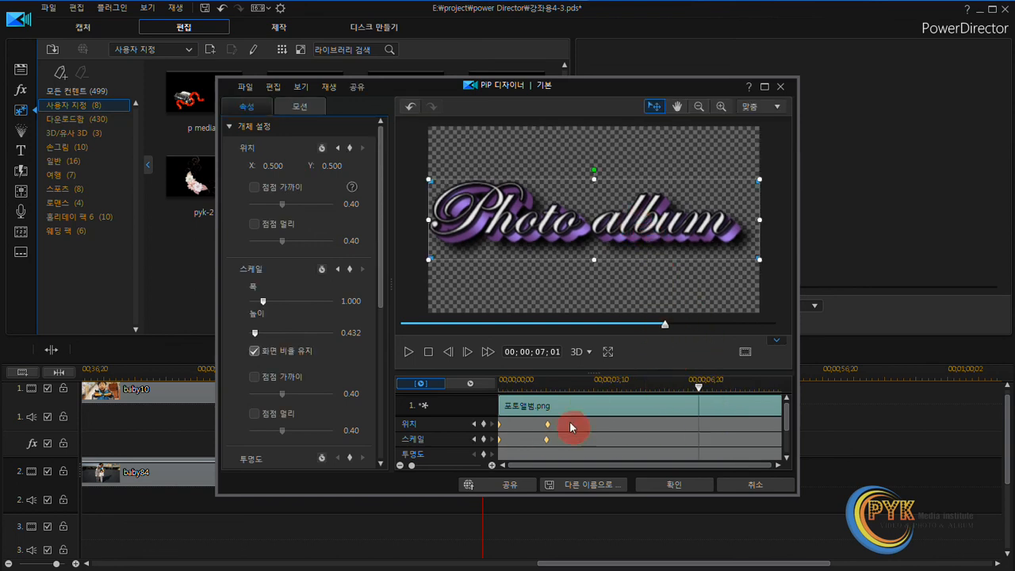
# Add position and scale keyframes at 00;00;07;01 and move the title above the frame at 00;00;09;26, to about X 0.485, Y -0.259
pyautogui.click(485, 425)
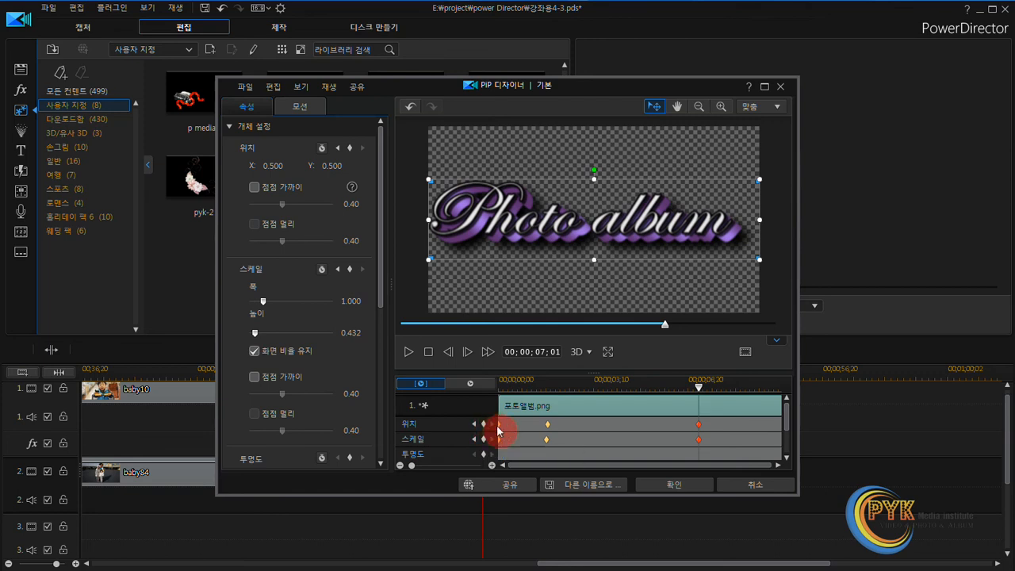
pyautogui.moveTo(704, 391); pyautogui.dragTo(792, 387)
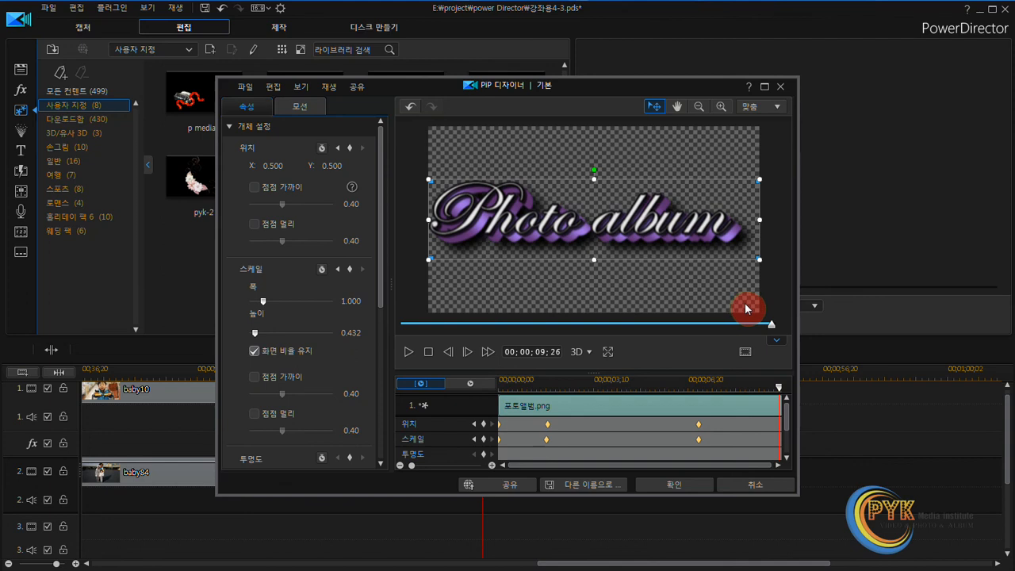
pyautogui.click(485, 429)
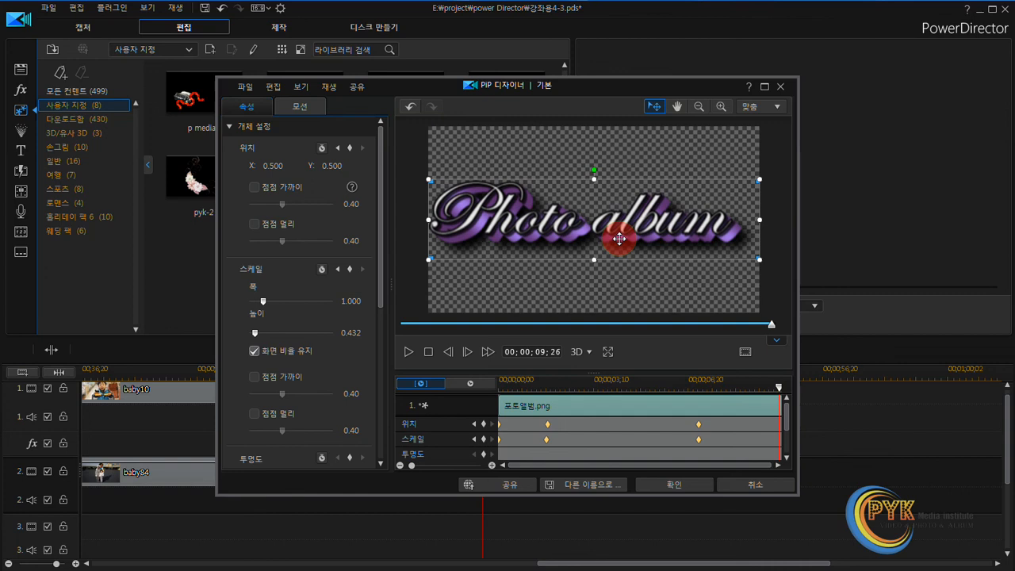
pyautogui.moveTo(619, 238); pyautogui.dragTo(615, 95)
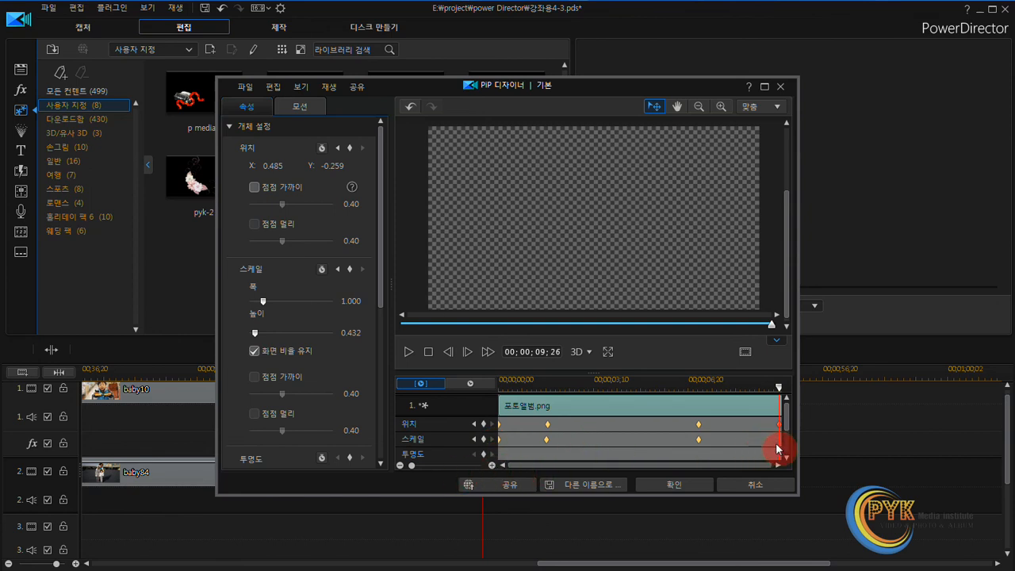
# Add opacity (투명도) keyframes at 00;00;07;04 and 00;00;09;26, and set the opacity at the last one to 0%
pyautogui.moveTo(788, 433); pyautogui.dragTo(786, 434)
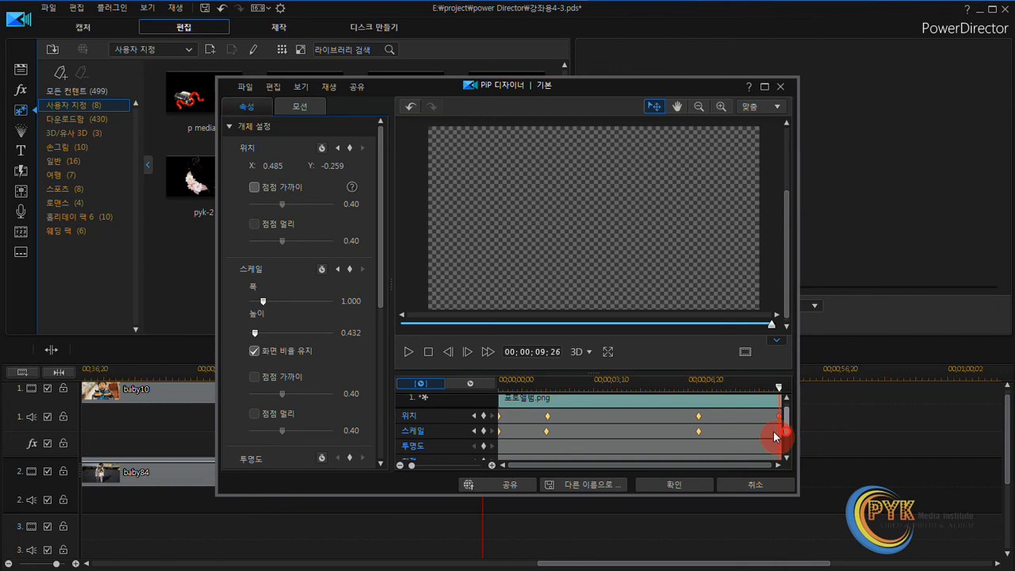
pyautogui.click(701, 383)
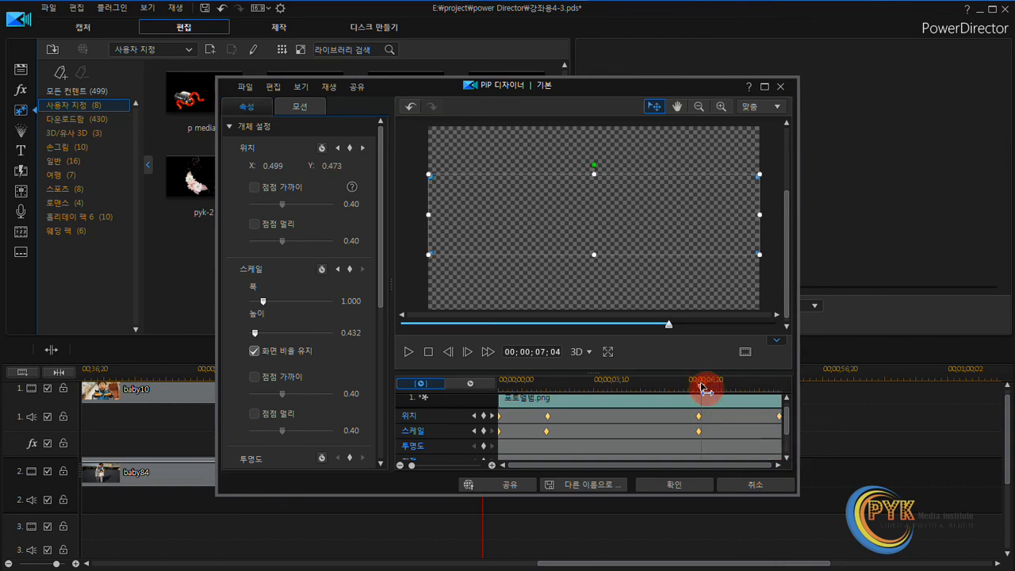
pyautogui.click(484, 447)
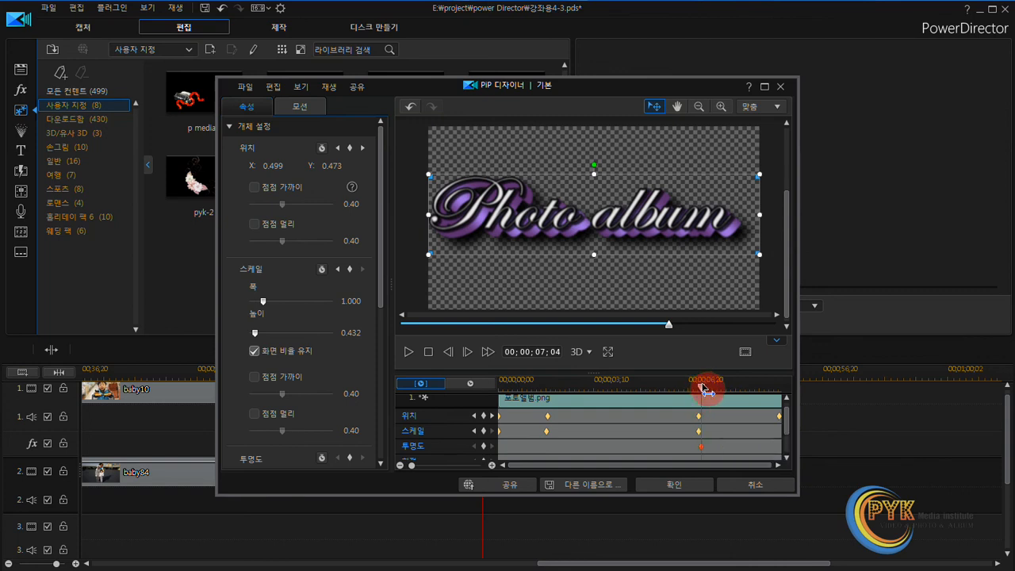
pyautogui.moveTo(701, 388); pyautogui.dragTo(780, 386)
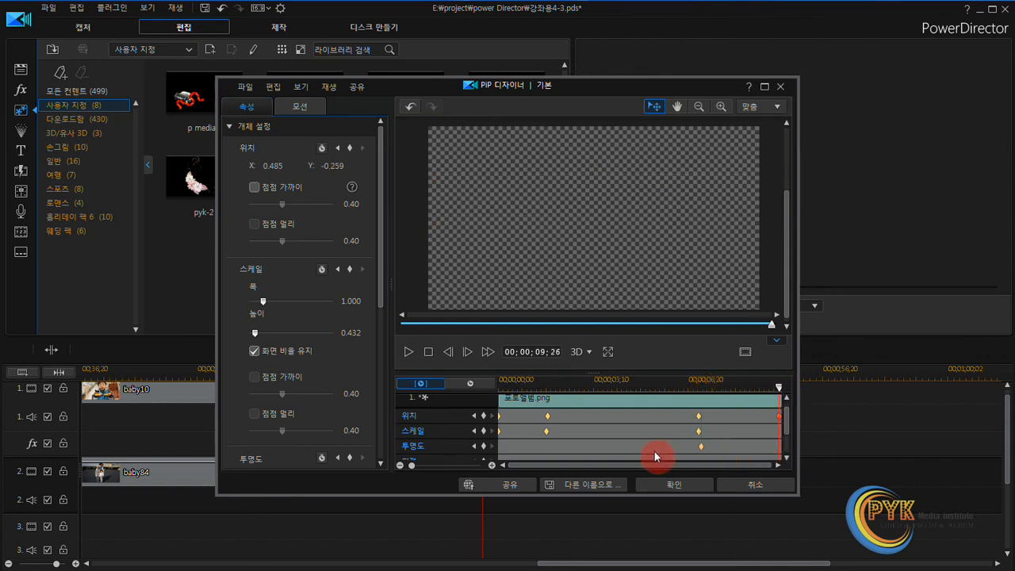
pyautogui.click(485, 448)
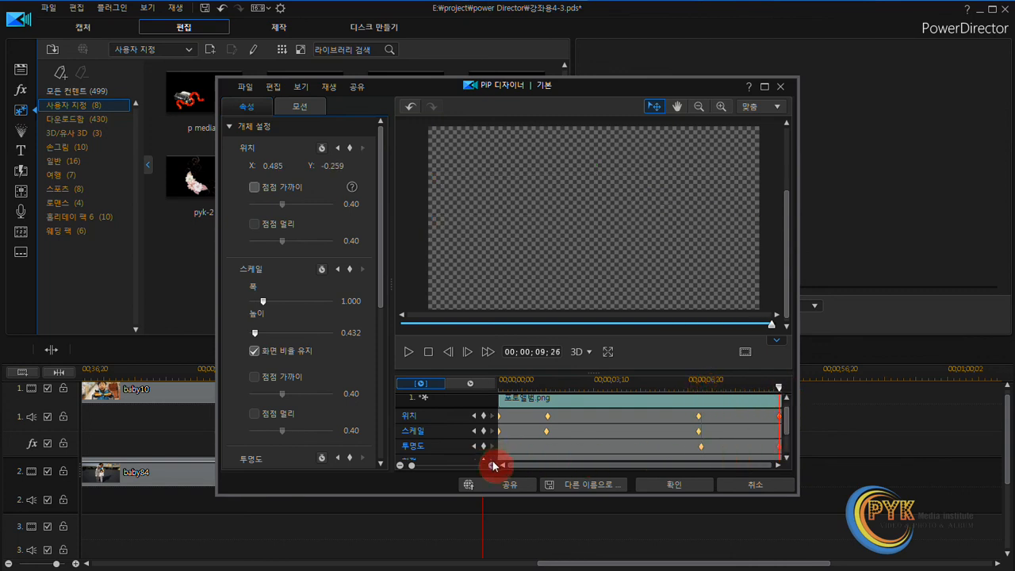
pyautogui.moveTo(785, 432); pyautogui.dragTo(785, 444)
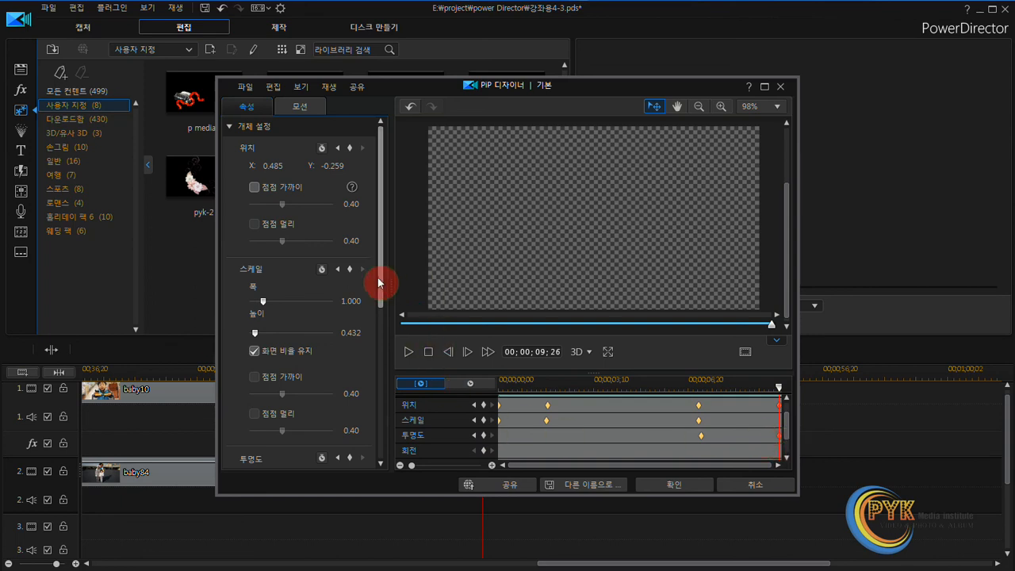
pyautogui.moveTo(380, 277); pyautogui.dragTo(381, 340)
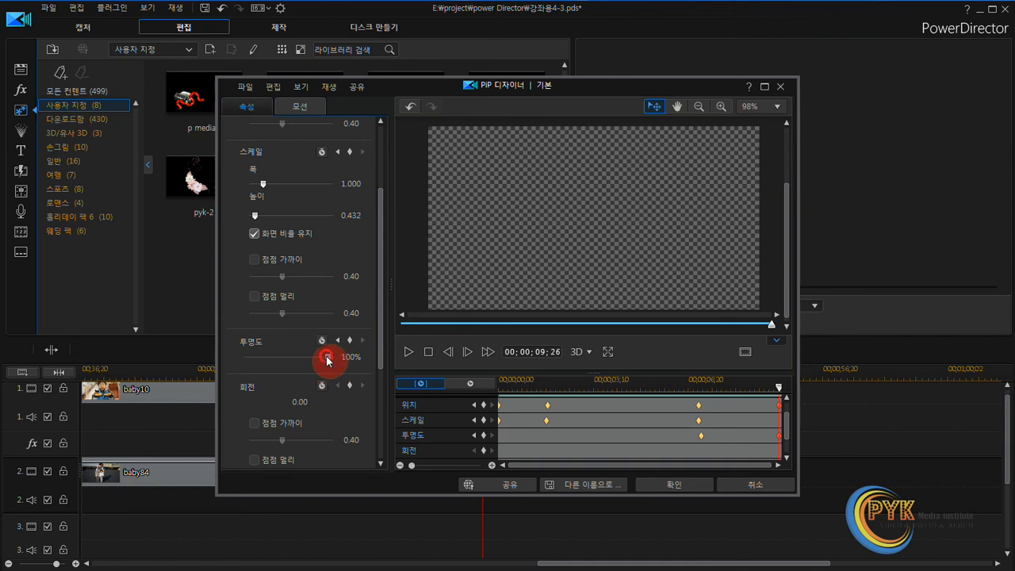
pyautogui.moveTo(327, 360); pyautogui.dragTo(243, 359)
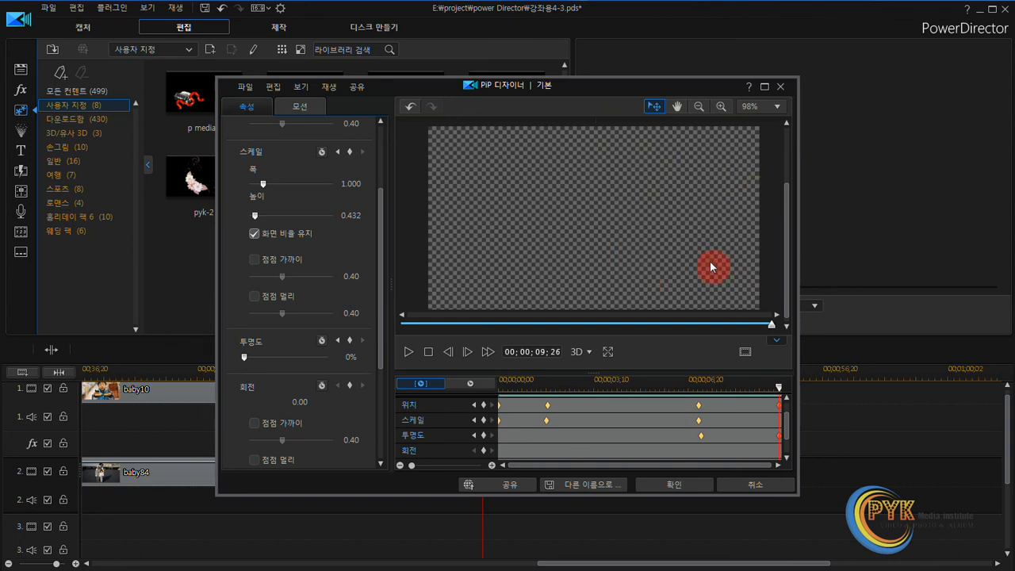
# Play the Photo album title's animation from the start to check its growth, exit and fade
pyautogui.click(501, 385)
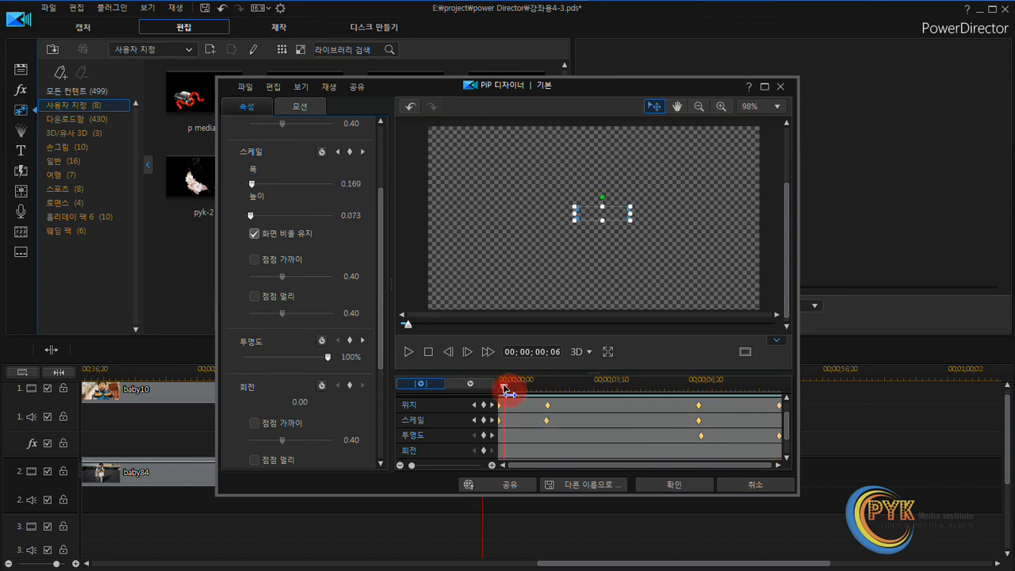
pyautogui.click(407, 351)
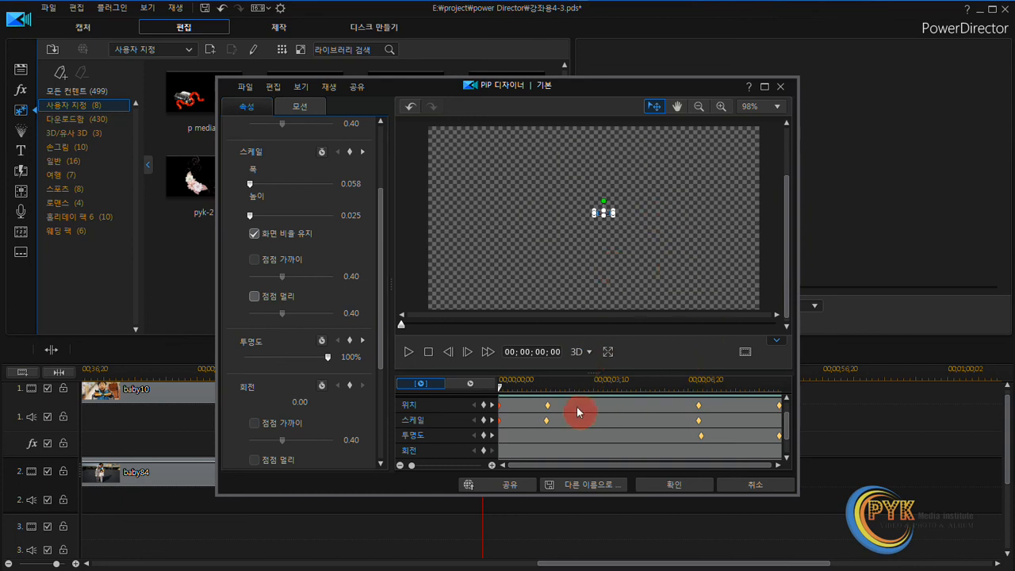
pyautogui.click(409, 351)
pyautogui.click(416, 358)
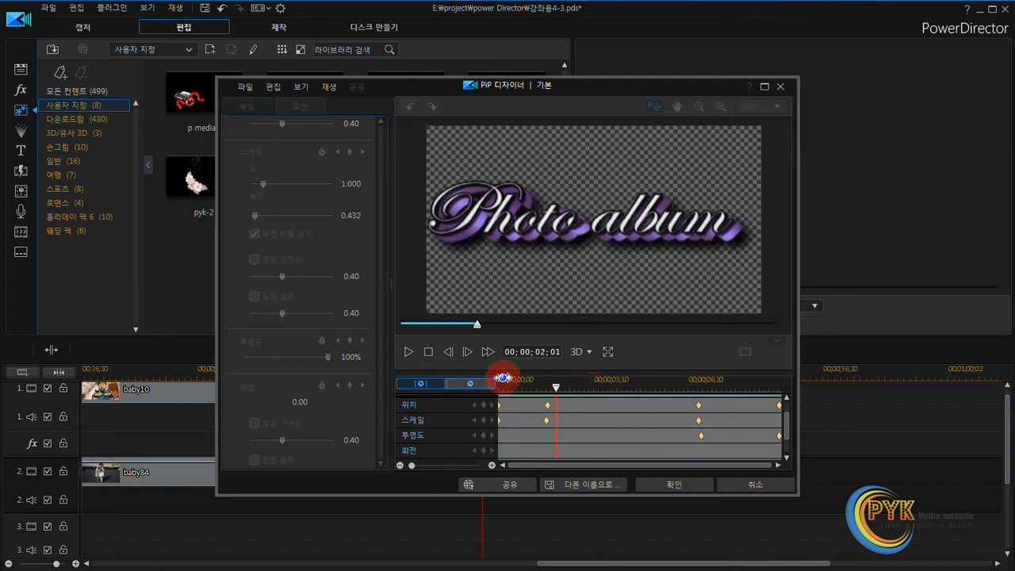
# Reduce the title's scale at the 00;00;01;21 keyframe to about 0.501 wide by 0.216 high
pyautogui.click(474, 418)
pyautogui.click(546, 384)
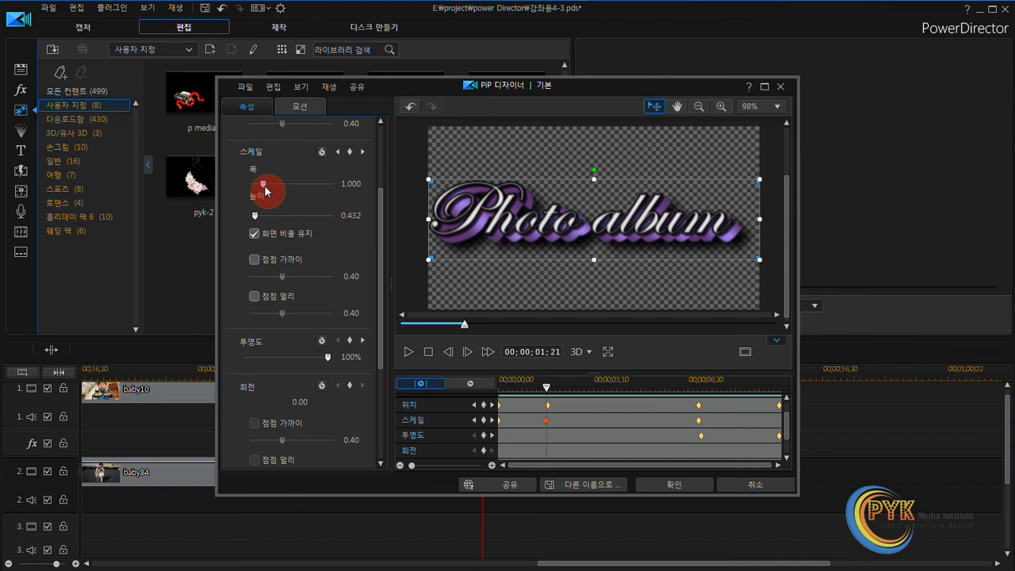
pyautogui.moveTo(264, 190); pyautogui.dragTo(256, 191)
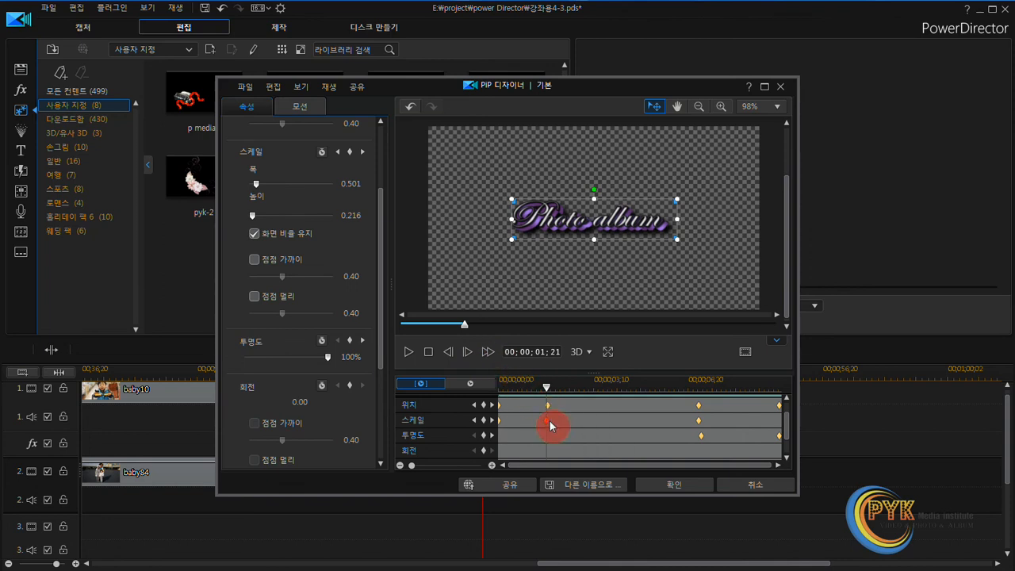
# Duplicate the previous keyframe's scale onto the scale keyframe at 00;00;07;01
pyautogui.click(701, 422)
pyautogui.click(547, 422)
pyautogui.rightClick(549, 426)
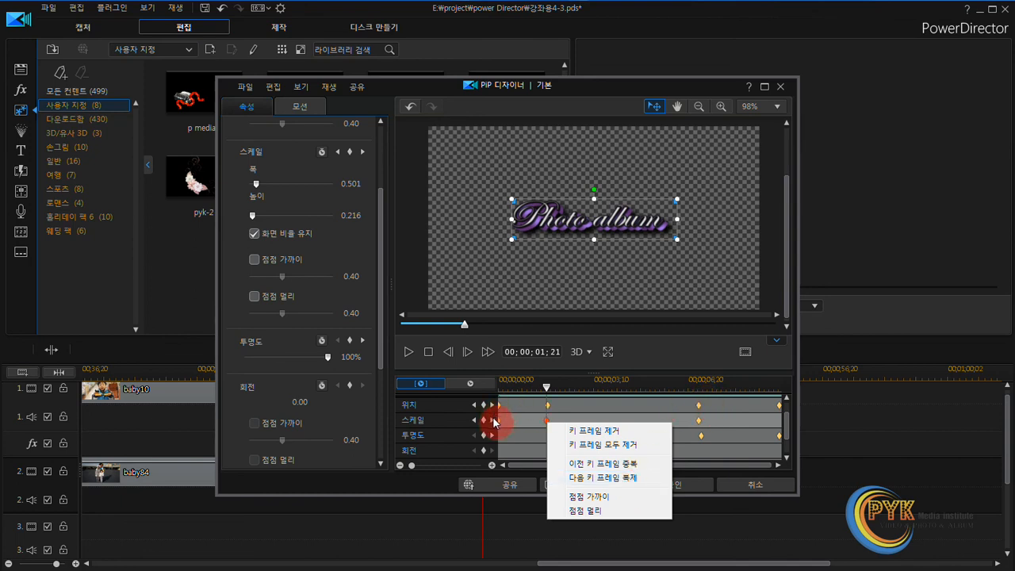
pyautogui.moveTo(493, 421); pyautogui.dragTo(695, 430)
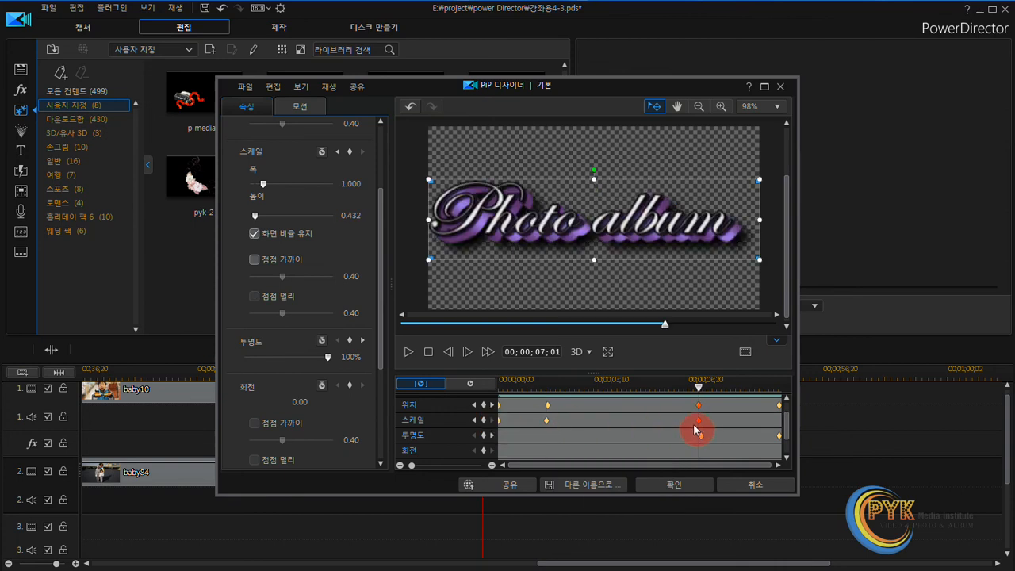
pyautogui.rightClick(700, 424)
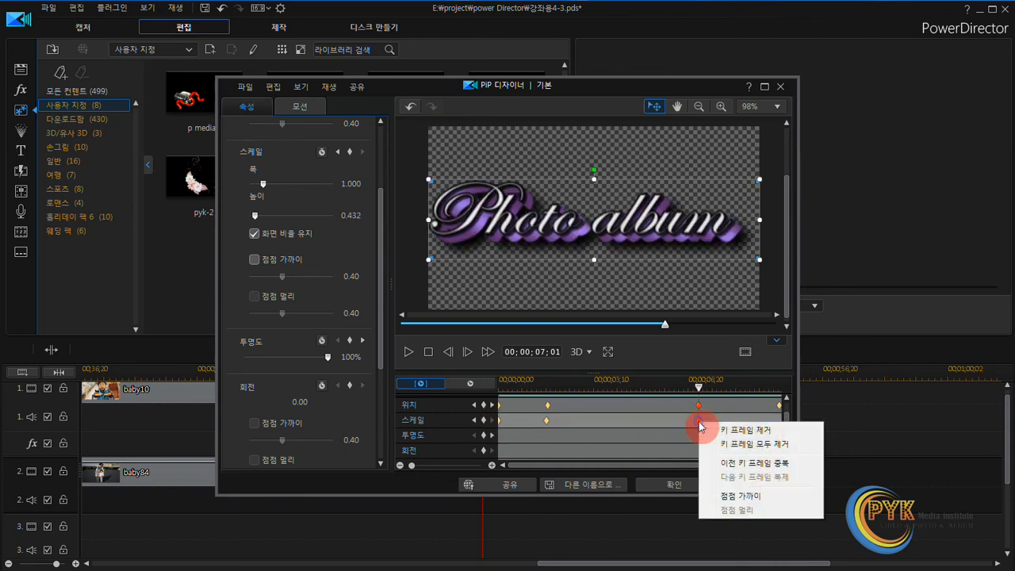
pyautogui.click(753, 466)
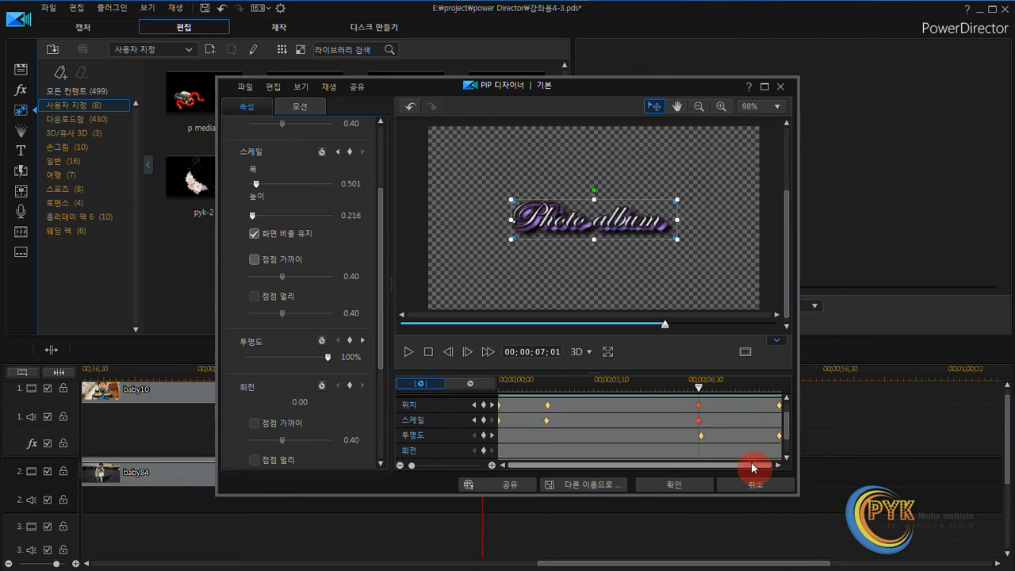
pyautogui.click(553, 456)
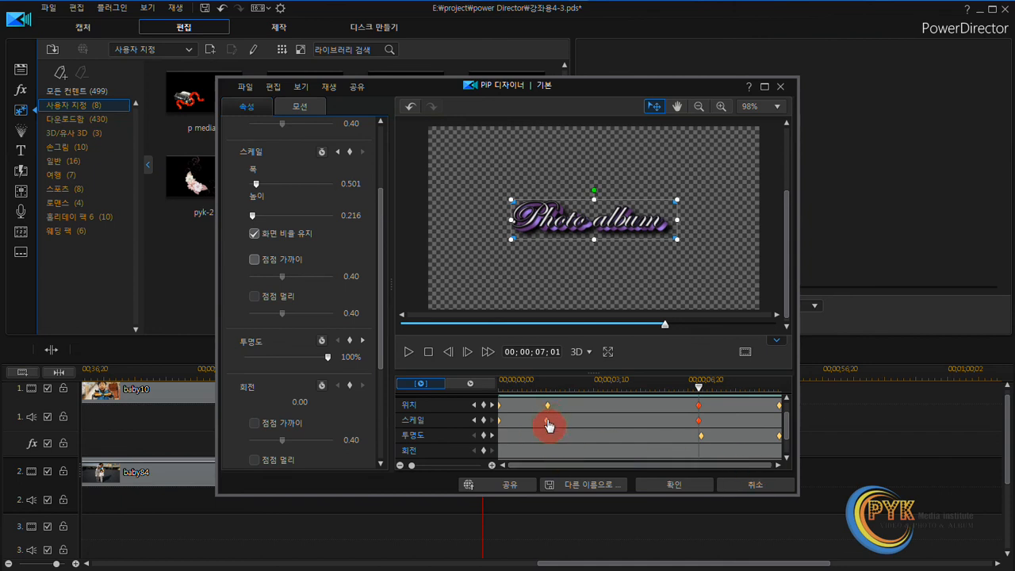
pyautogui.click(600, 421)
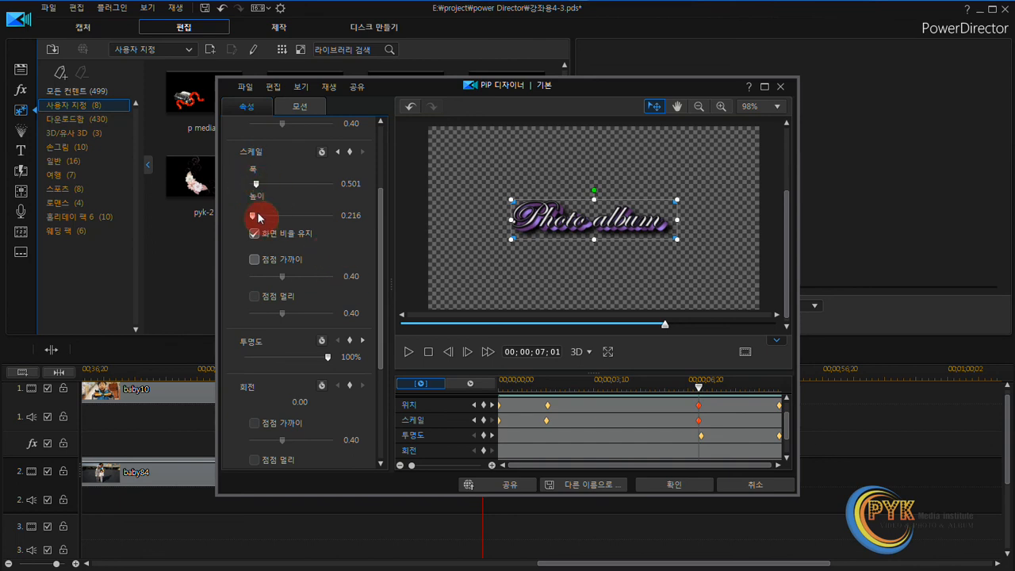
pyautogui.click(700, 404)
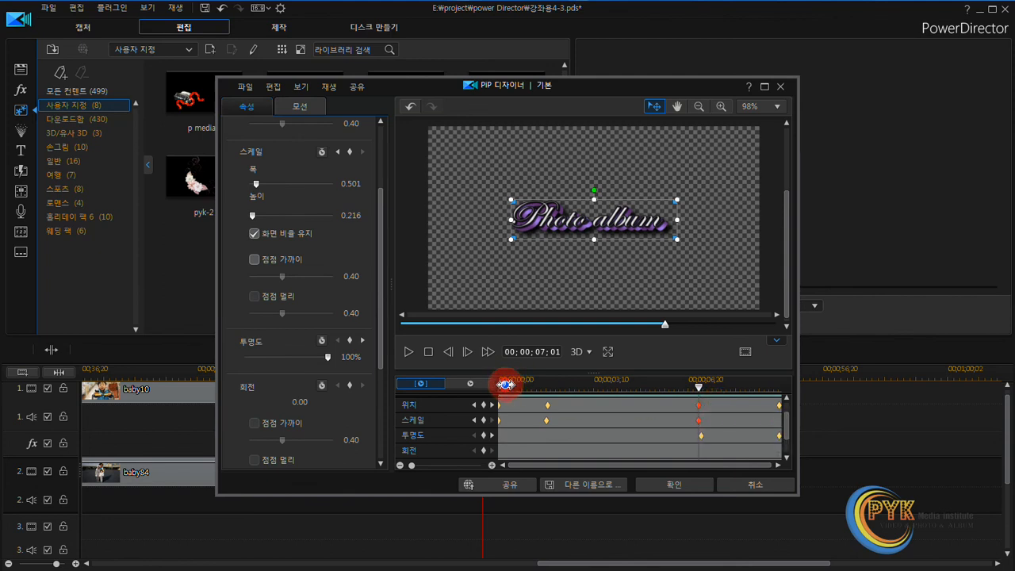
# Replay the title's animation from the start to check the revised scale keyframes
pyautogui.click(505, 384)
pyautogui.click(425, 353)
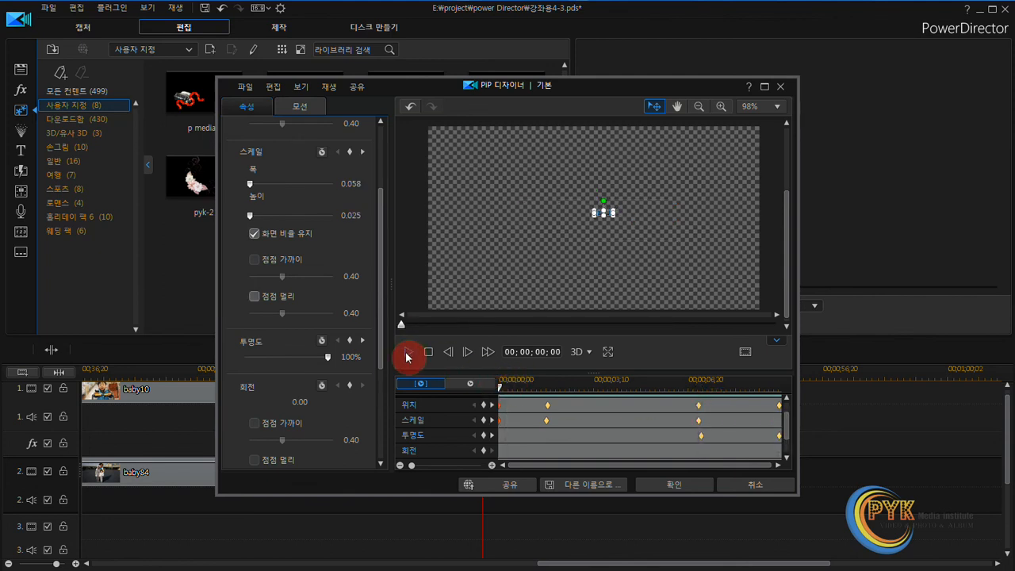
pyautogui.click(408, 354)
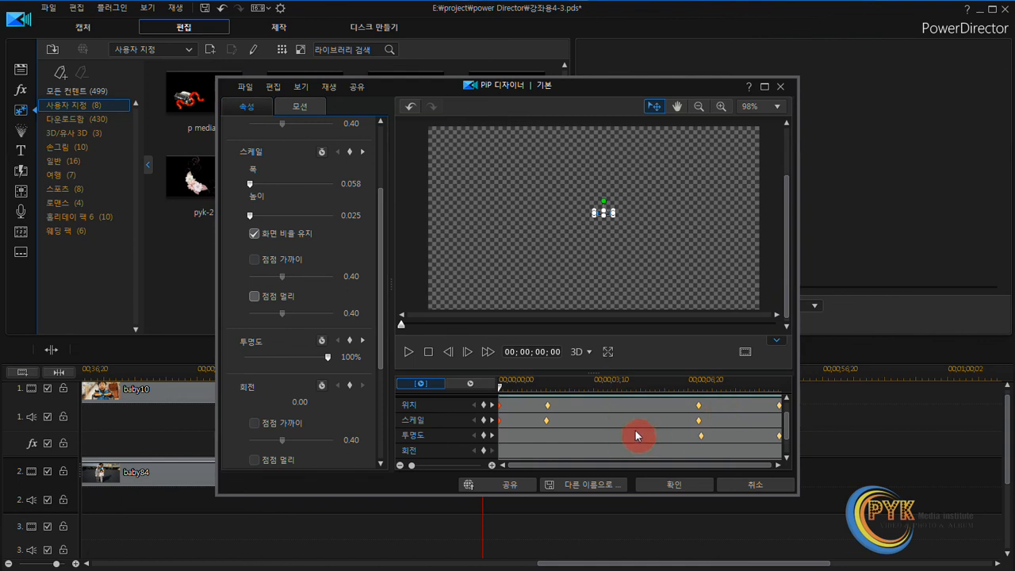
# Save the animated title as a custom template named "p media 10" and close PiP Designer
pyautogui.click(585, 484)
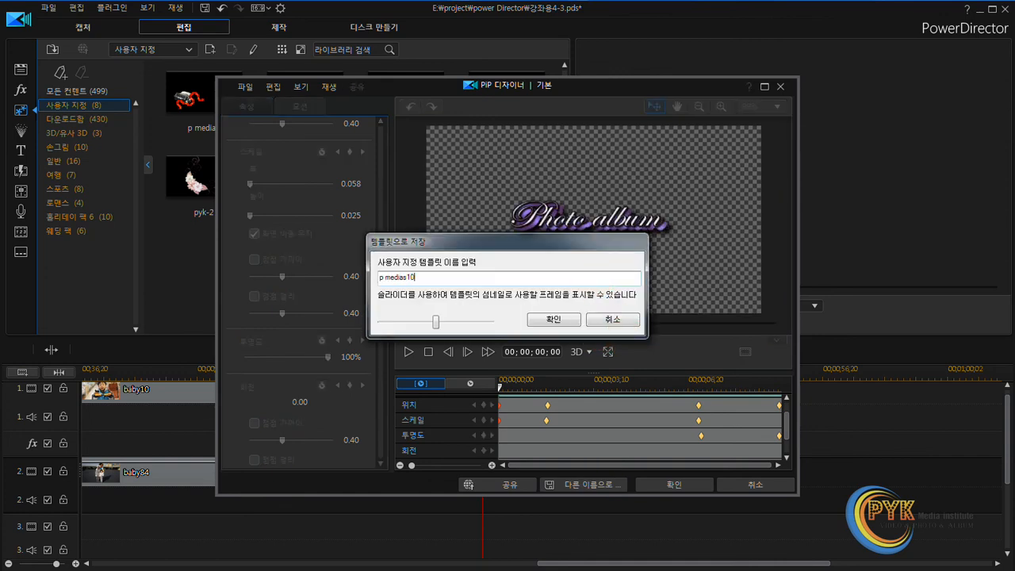
pyautogui.press('Return')
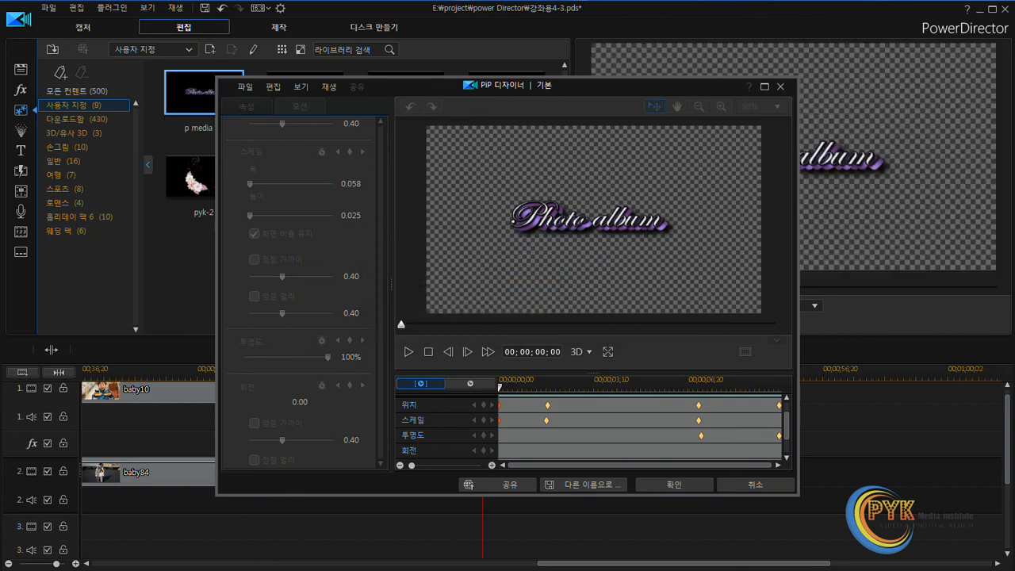
pyautogui.click(616, 325)
pyautogui.click(777, 89)
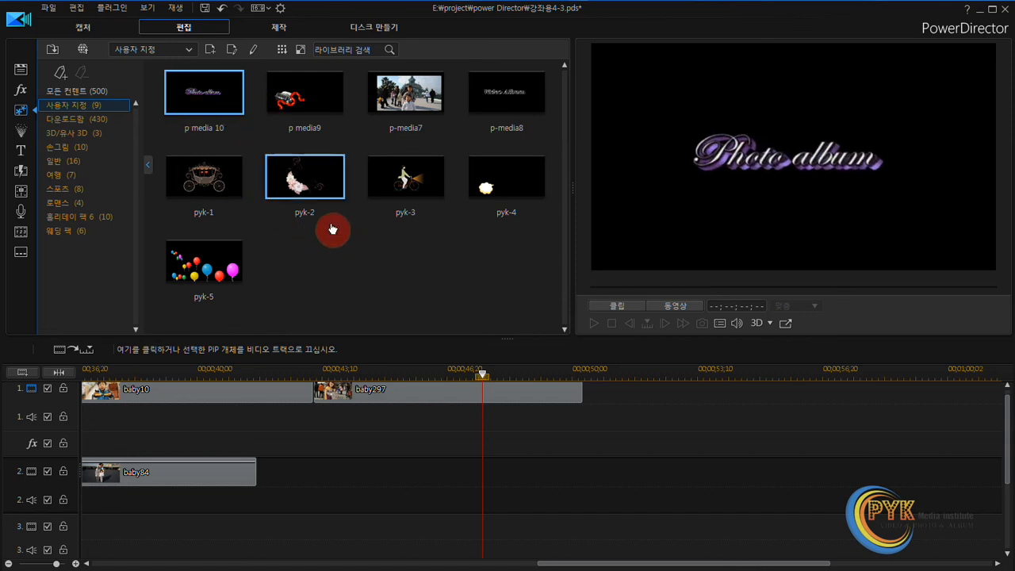
# Place the pyk-2 PiP object on video track 2 beneath the baby297 clip
pyautogui.click(294, 181)
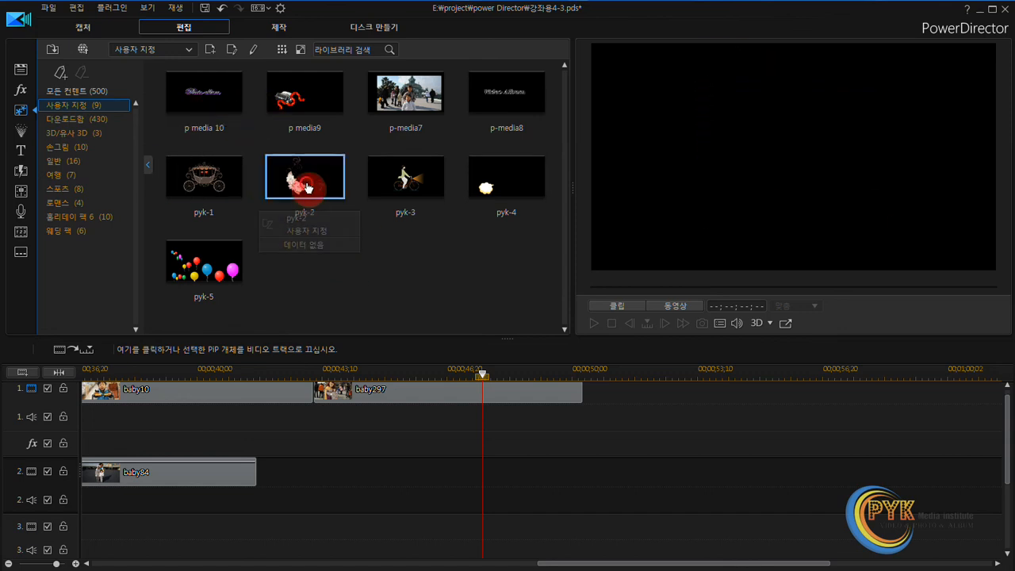
pyautogui.moveTo(321, 230); pyautogui.dragTo(341, 479)
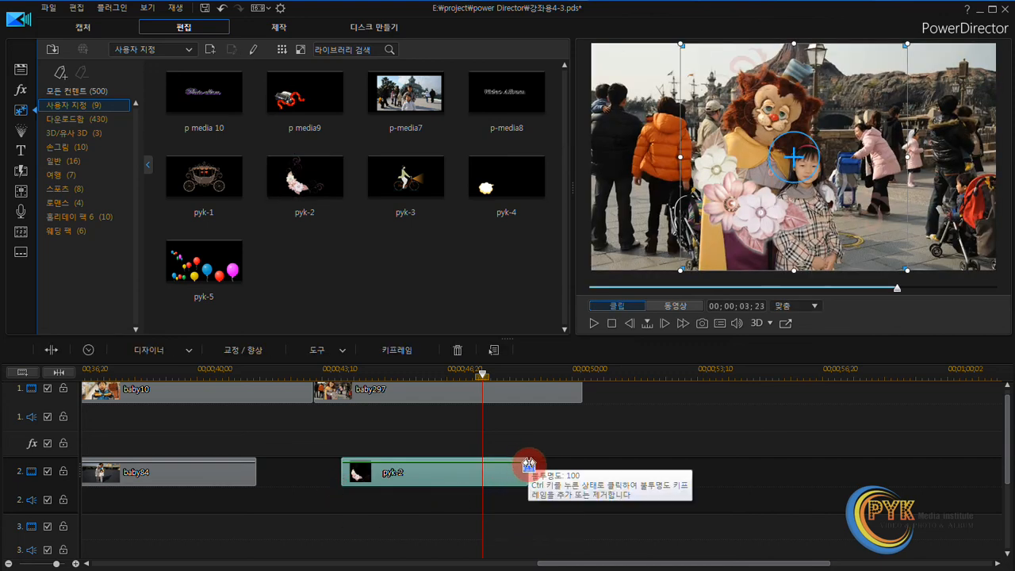
# Look through the property and motion settings of the pyk-2 clip in PiP Designer, and close it without changes
pyautogui.doubleClick(467, 473)
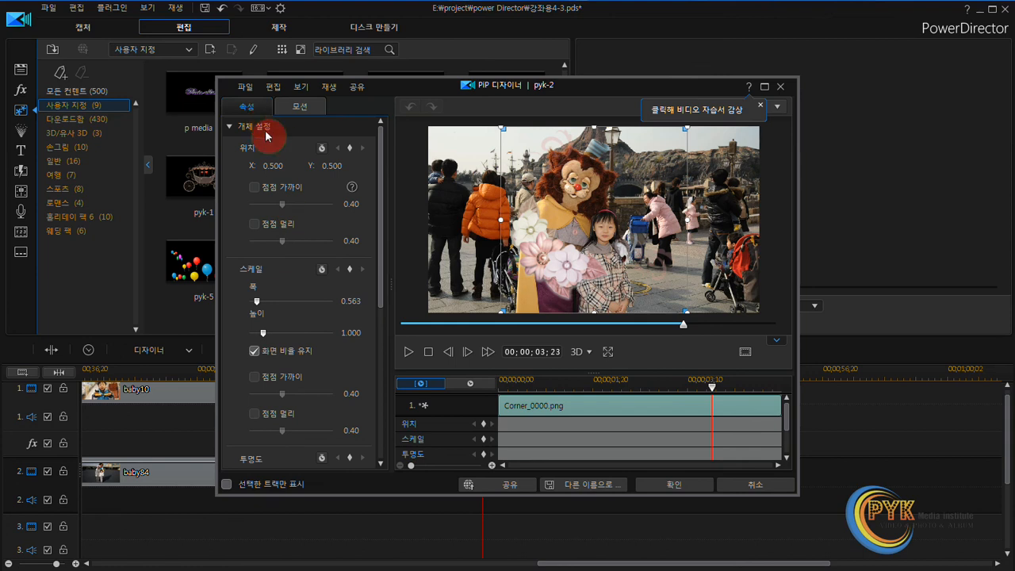
pyautogui.click(311, 116)
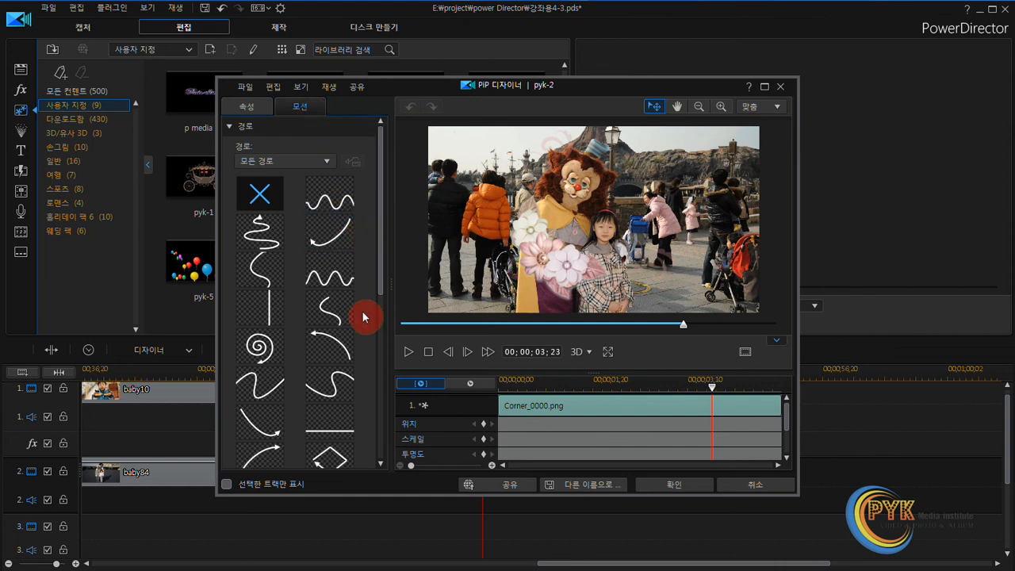
pyautogui.click(255, 119)
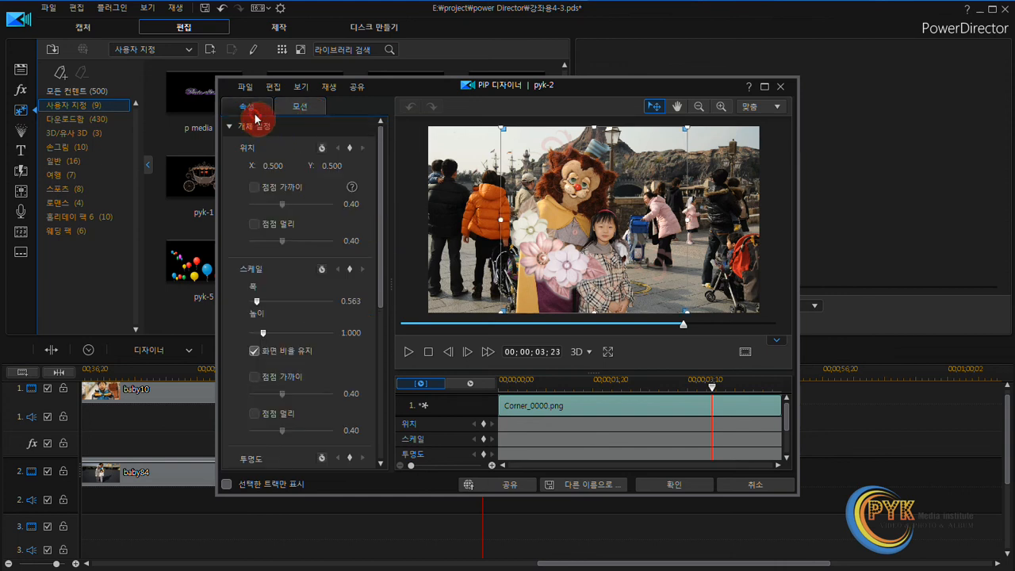
pyautogui.click(753, 489)
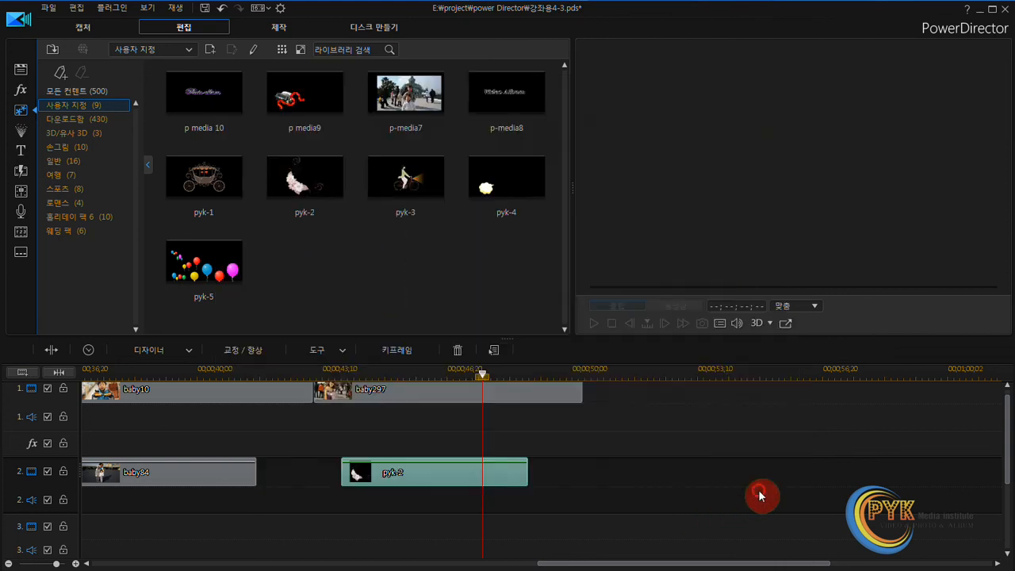
# Play the whole movie from near the start of baby297 to preview the pyk-2 overlay
pyautogui.click(324, 377)
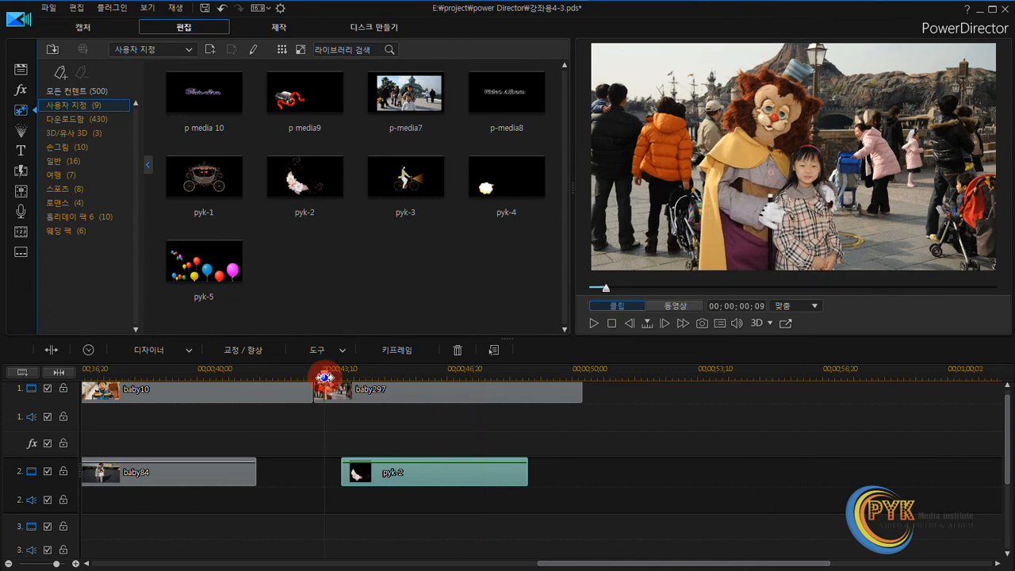
pyautogui.click(668, 324)
pyautogui.click(685, 307)
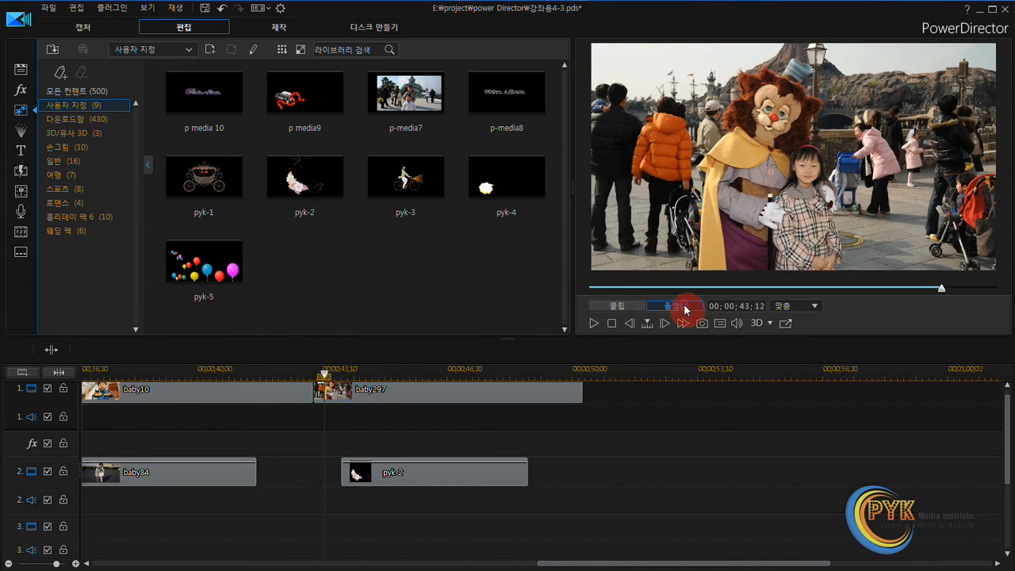
pyautogui.click(593, 323)
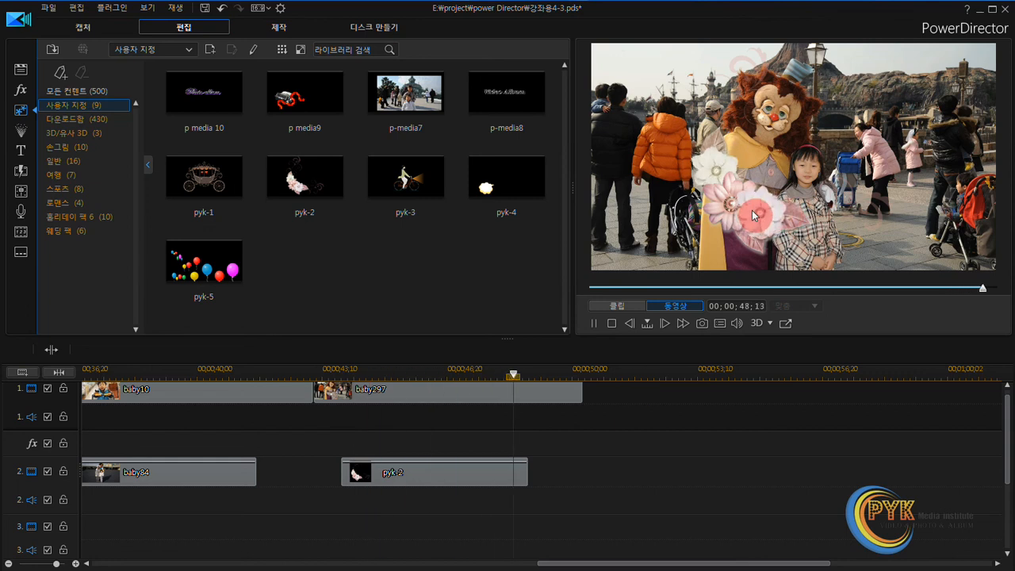
# Move the pyk-2 flowers to about X 0.281, Y 0.616 in PiP Designer, apply the change, and preview it from the start of baby297
pyautogui.click(467, 473)
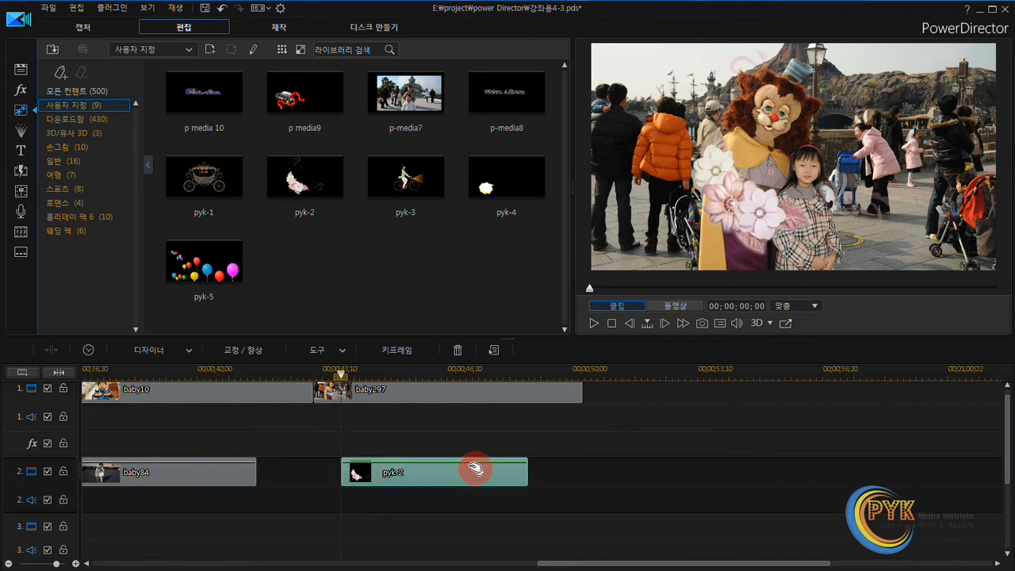
pyautogui.doubleClick(578, 269)
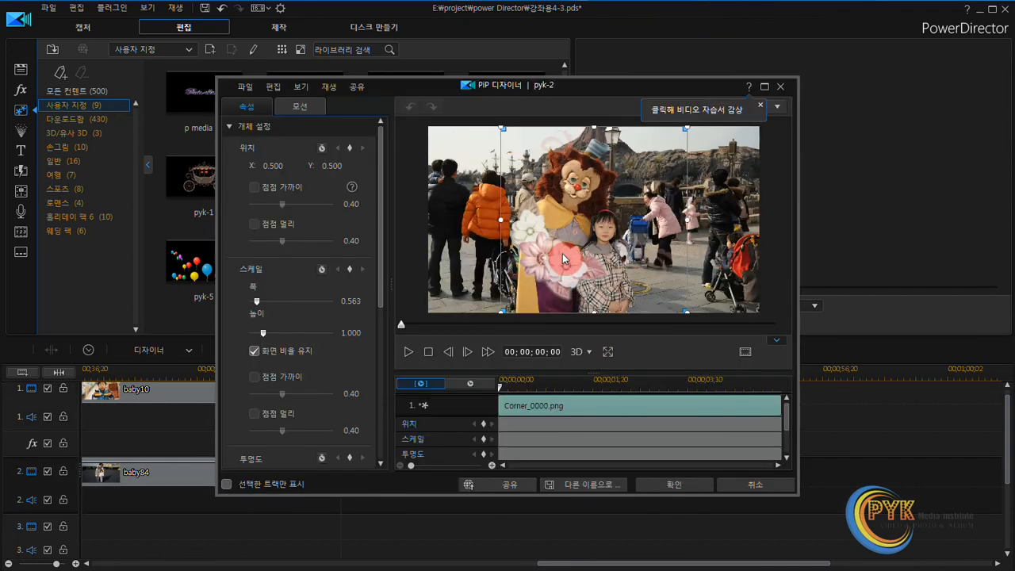
pyautogui.click(501, 236)
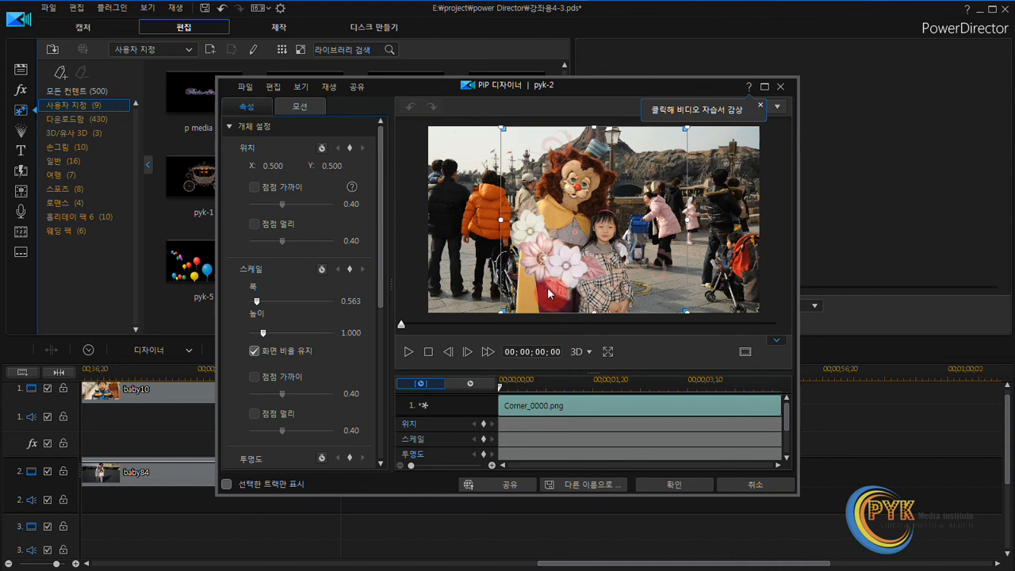
pyautogui.moveTo(552, 269); pyautogui.dragTo(465, 287)
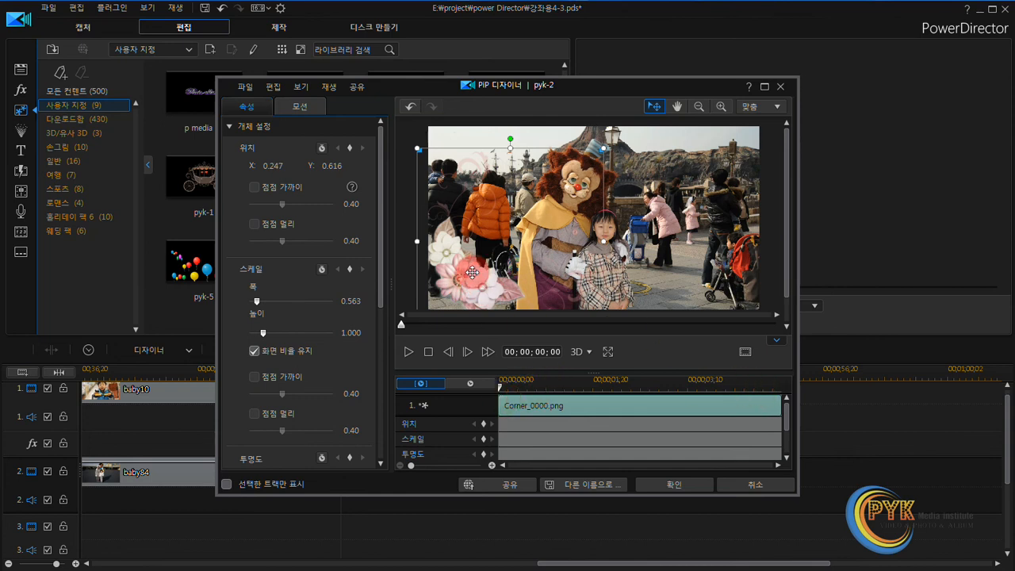
pyautogui.moveTo(468, 272); pyautogui.dragTo(480, 272)
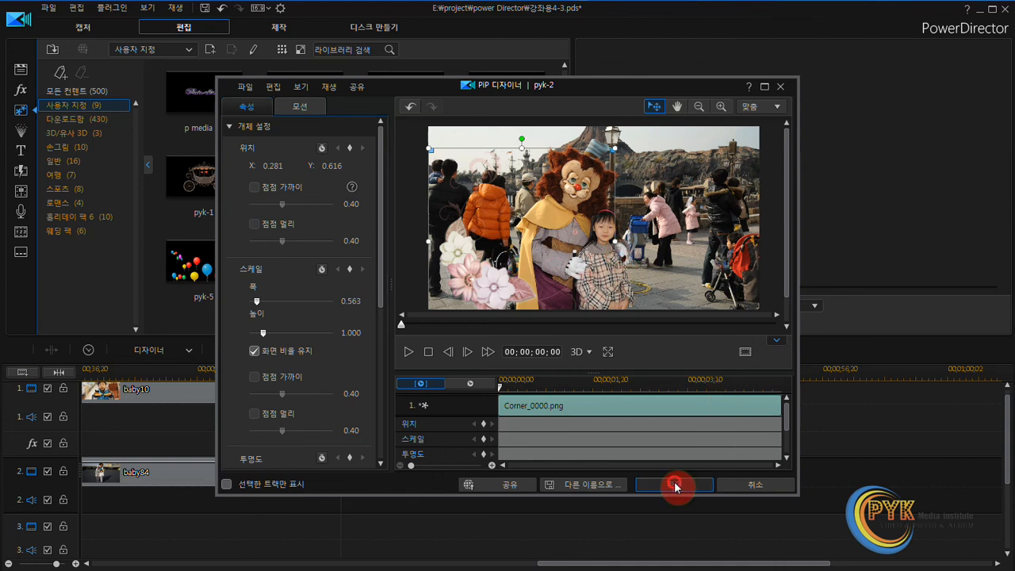
pyautogui.click(674, 485)
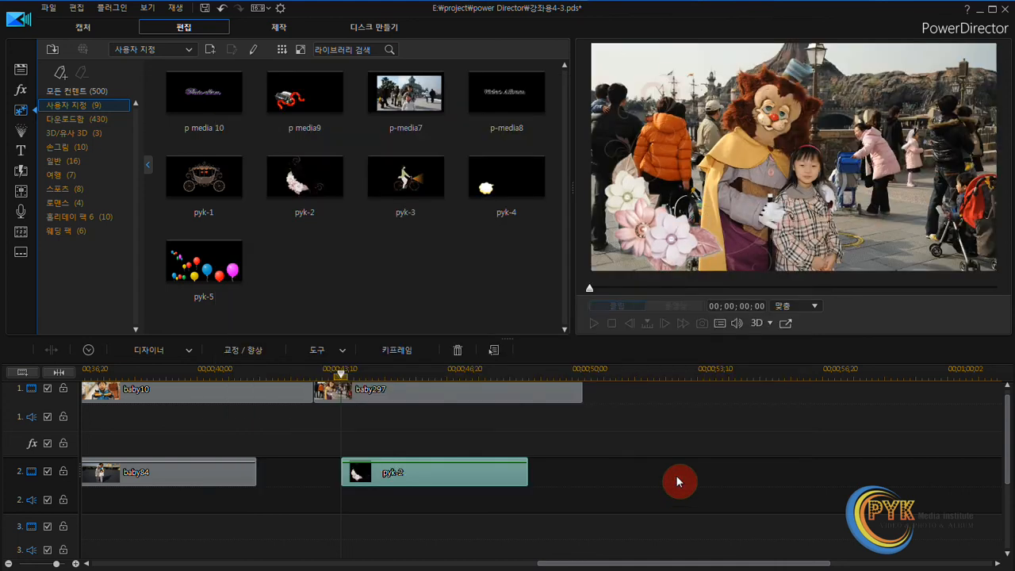
pyautogui.click(317, 375)
pyautogui.press('space')
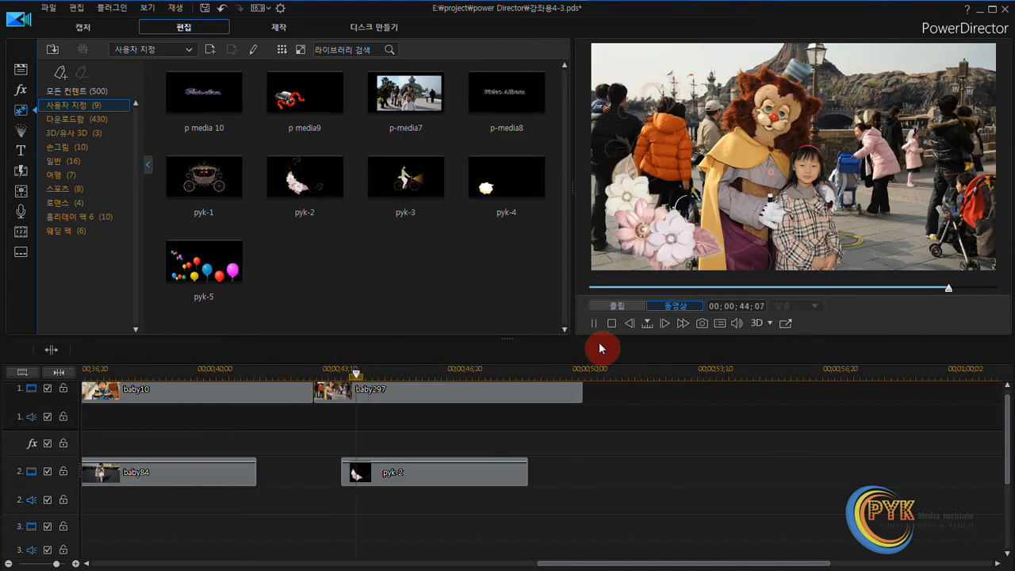